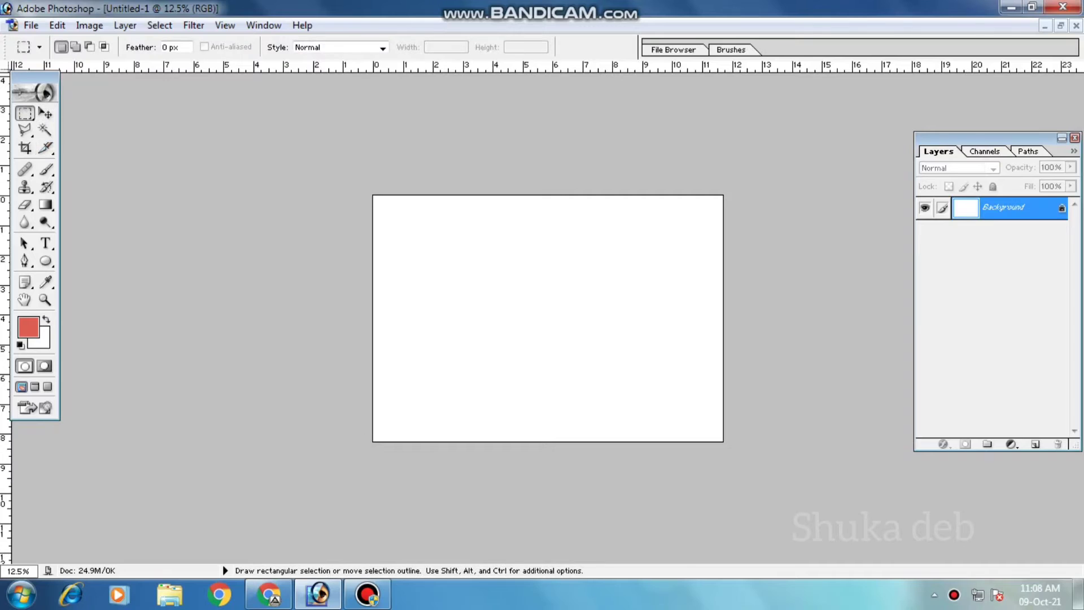
- Fill a new layer with the red sky colour, then deselect
key(ctrl+alt+shift+n)
key(ctrl+a)
key(alt+BackSpace)
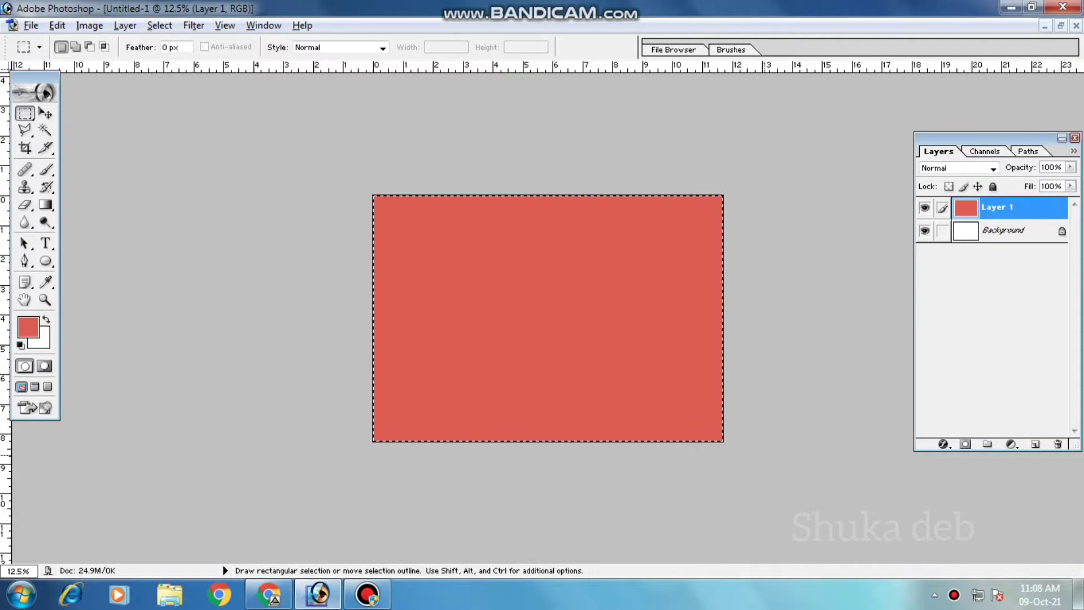
key(ctrl+d)
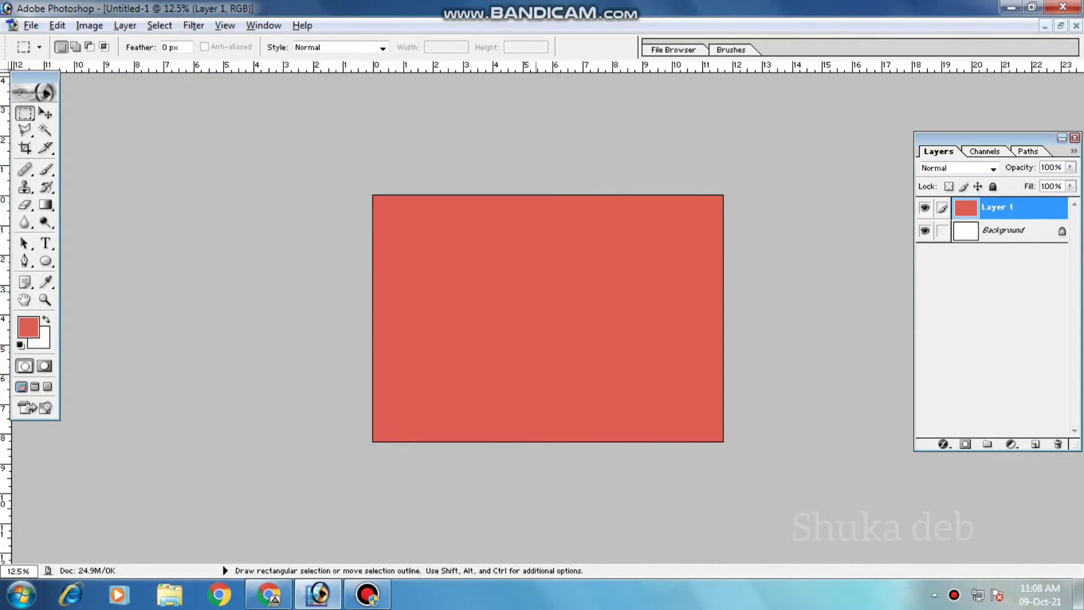
- On another new layer, trace a pen path around the lower half and convert it to a selection
key(p)
key(ctrl+alt+shift+n)
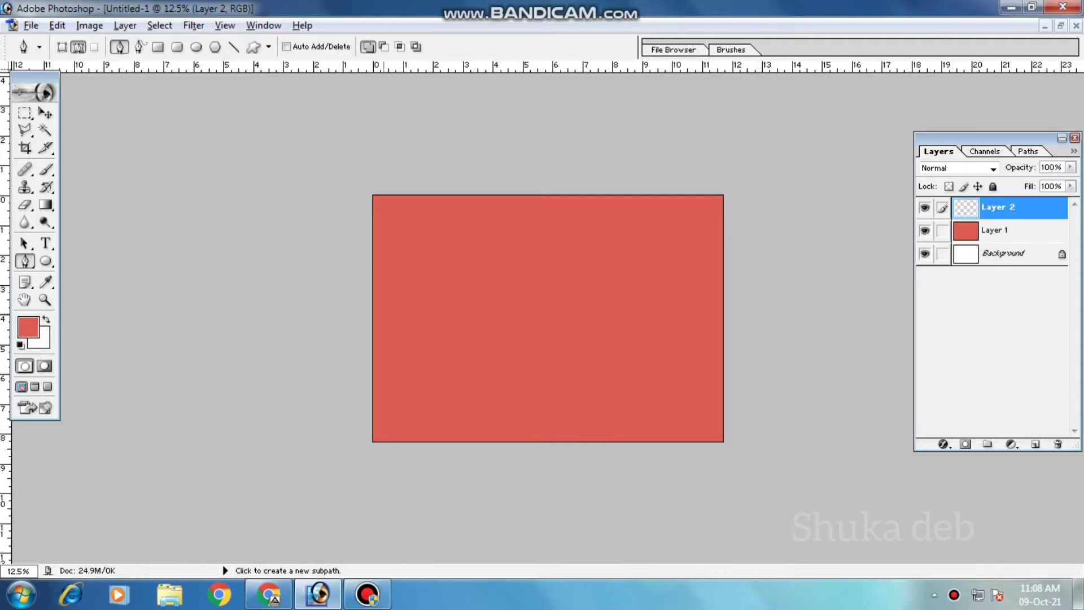
click(373, 329)
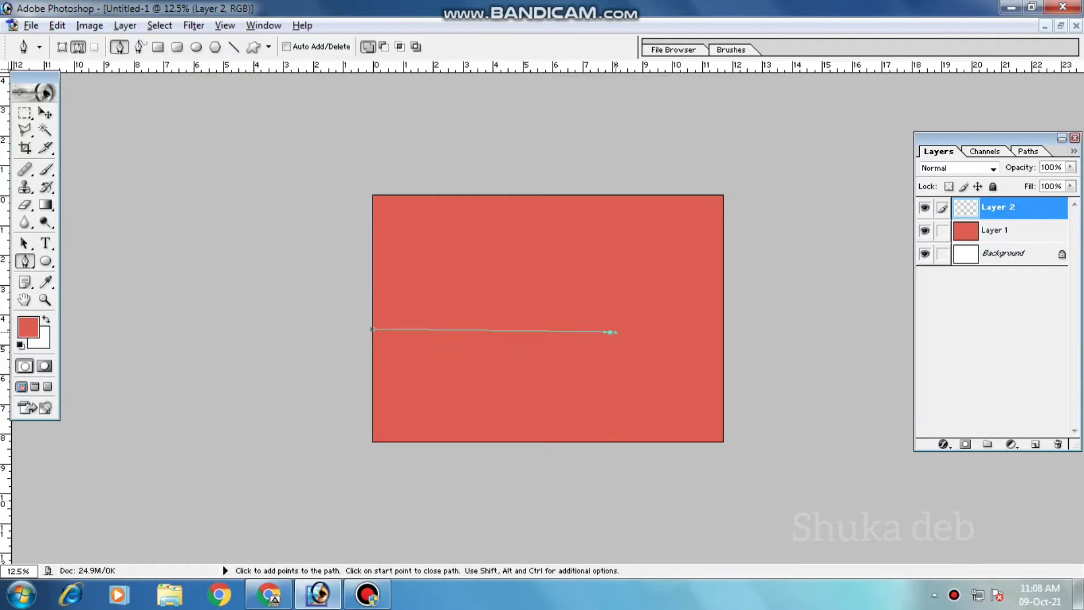
drag(610, 332, 614, 332)
click(729, 339)
click(751, 431)
drag(694, 472, 661, 471)
click(430, 457)
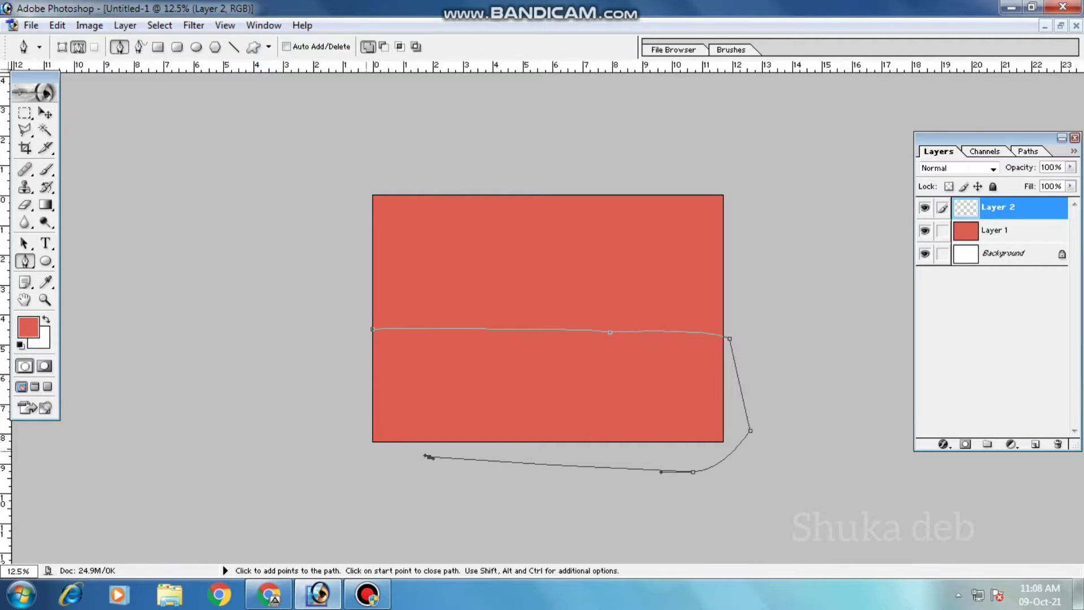
click(310, 434)
click(372, 329)
key(ctrl+Return)
- Choose a small soft round brush and enlarge it
key(b)
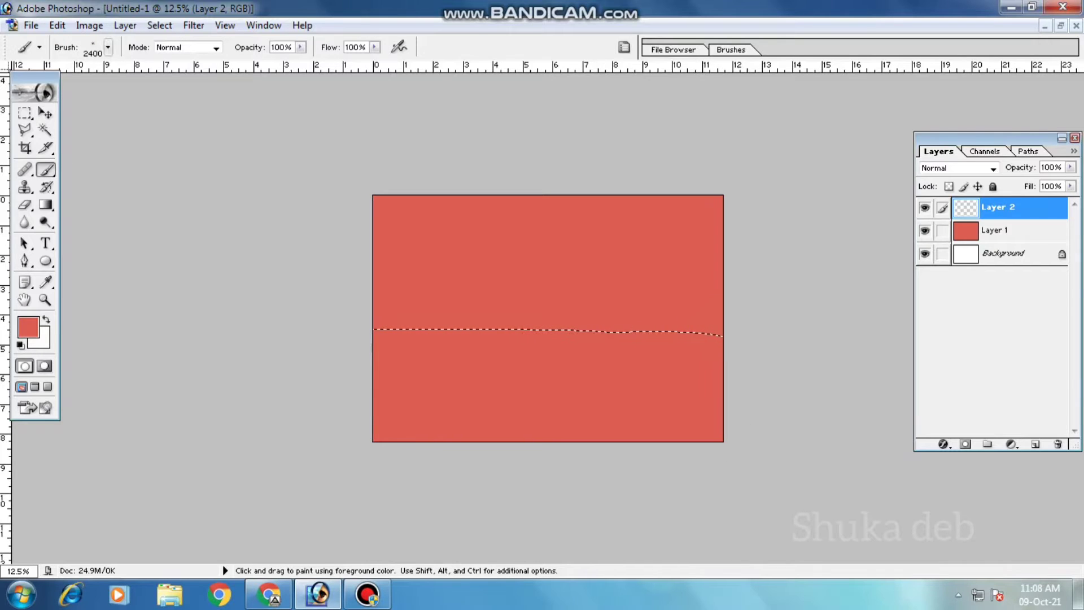
click(108, 47)
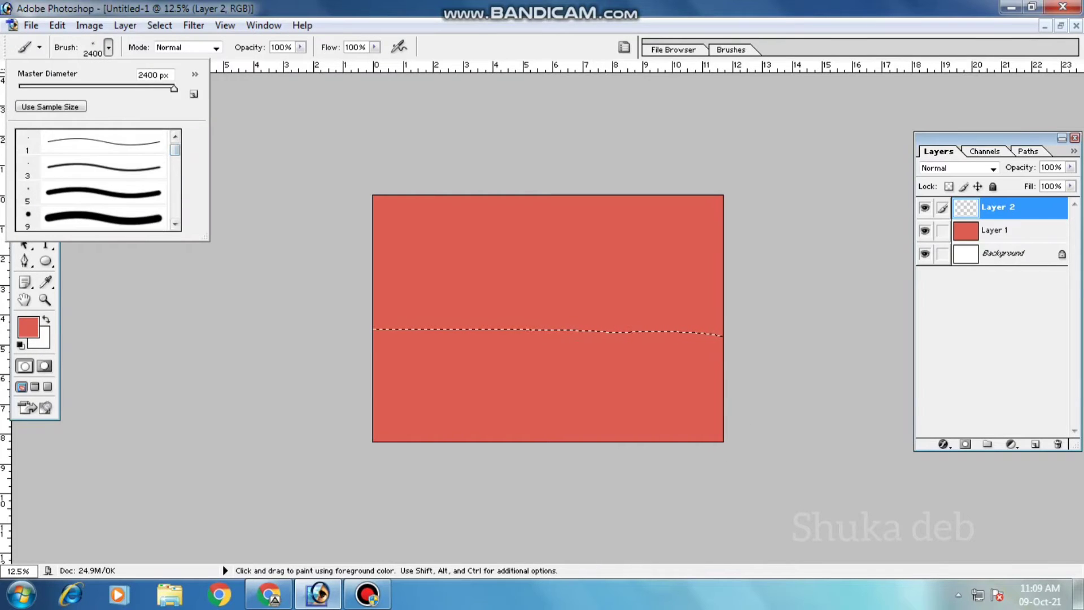
scroll(96, 181, down, 2)
click(101, 158)
key(bracketright)
key(Return)
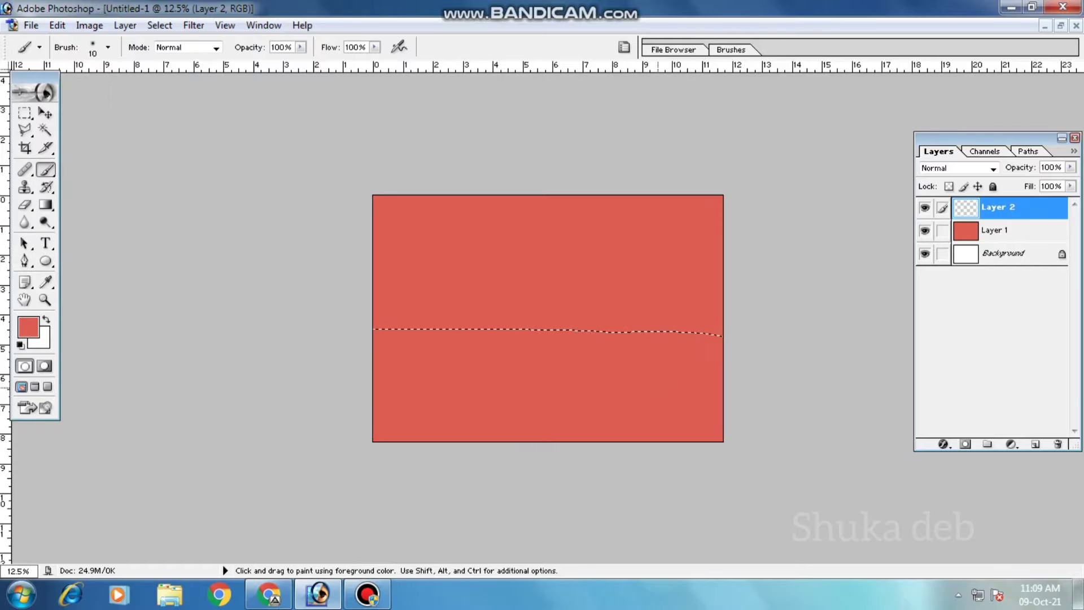
- Paint a dark blue band along the bottom of the canvas
click(29, 327)
drag(396, 315, 109, 134)
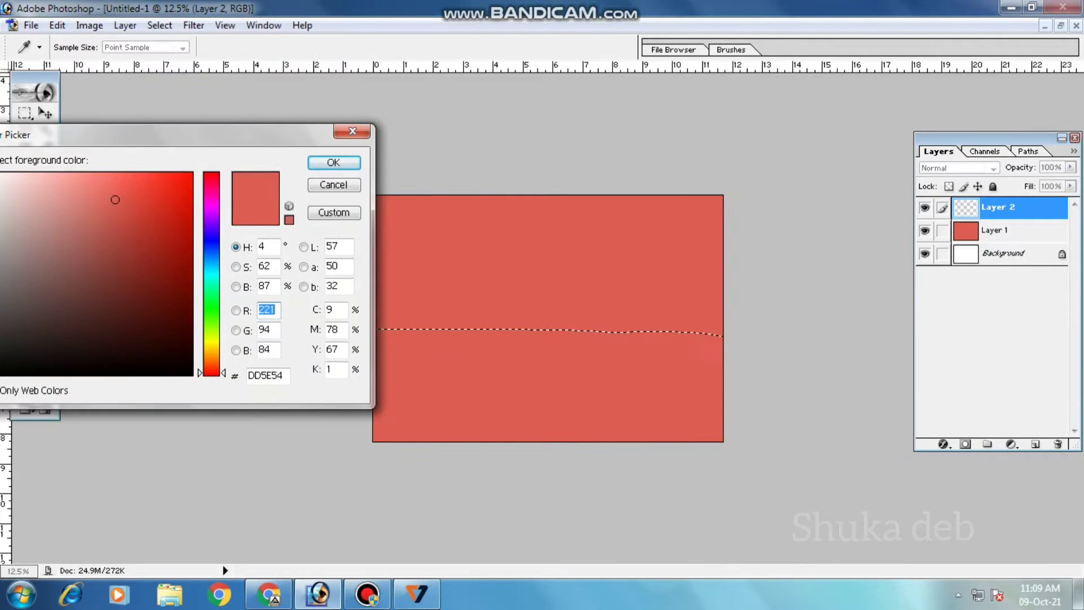
click(211, 260)
click(179, 222)
click(333, 162)
mouse_move(402, 446)
mouse_down()
mouse_move(799, 477)
mouse_move(162, 360)
mouse_up()
- Paint a brighter blue across the water area
click(28, 326)
click(211, 279)
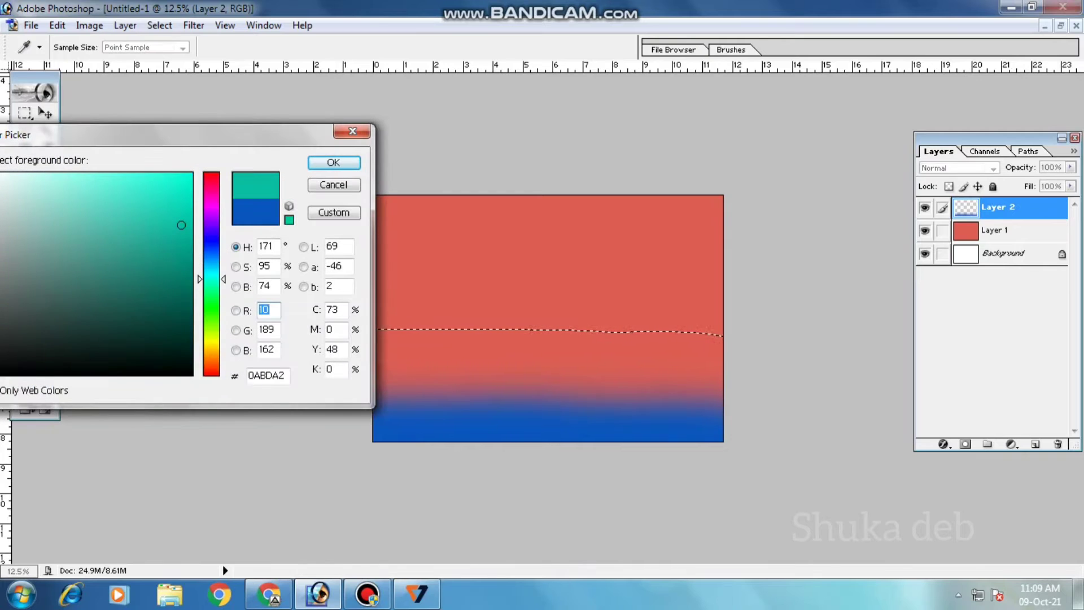
click(211, 259)
click(181, 201)
click(333, 162)
drag(361, 331, 853, 332)
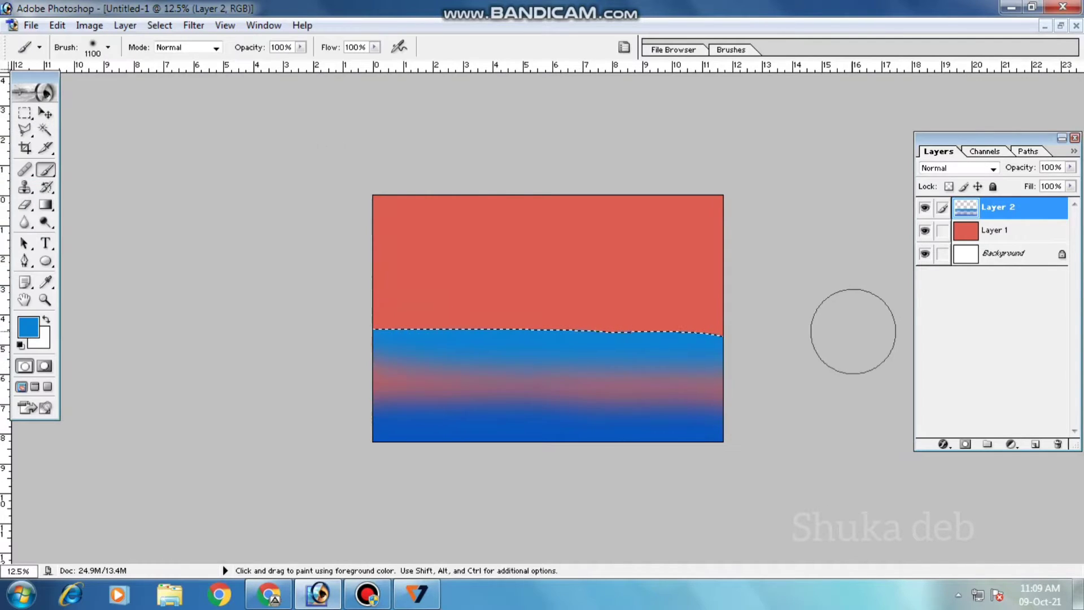
- Brush soft light blue streaks across the water at 35% brush opacity
click(28, 326)
click(75, 191)
click(334, 163)
drag(384, 384, 787, 399)
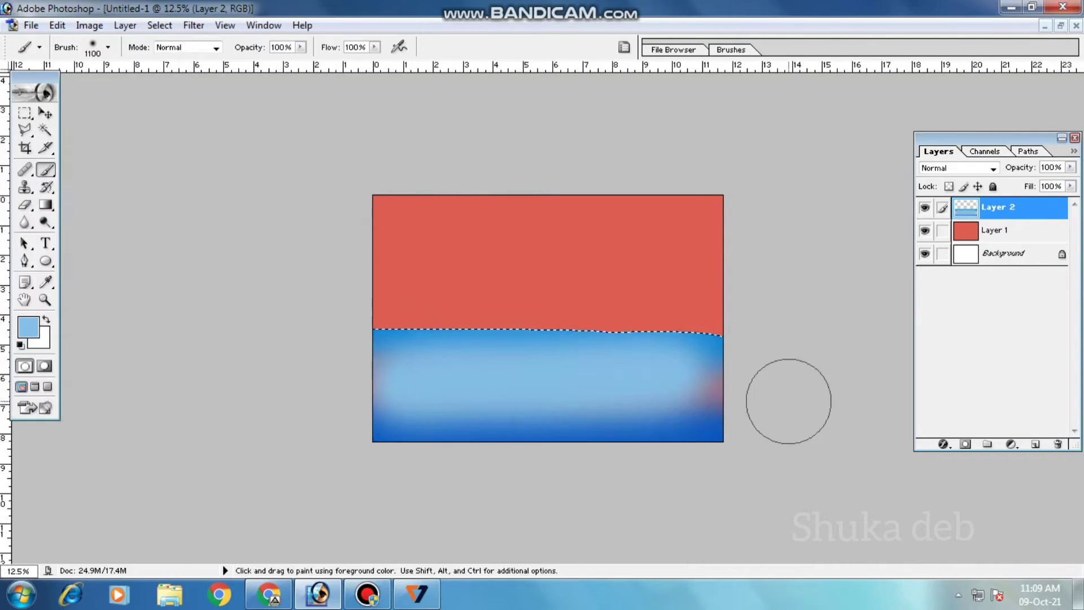
key(ctrl+z)
key(bracketleft)
key(bracketright)
key(bracketright)
key(bracketright)
drag(384, 383, 448, 380)
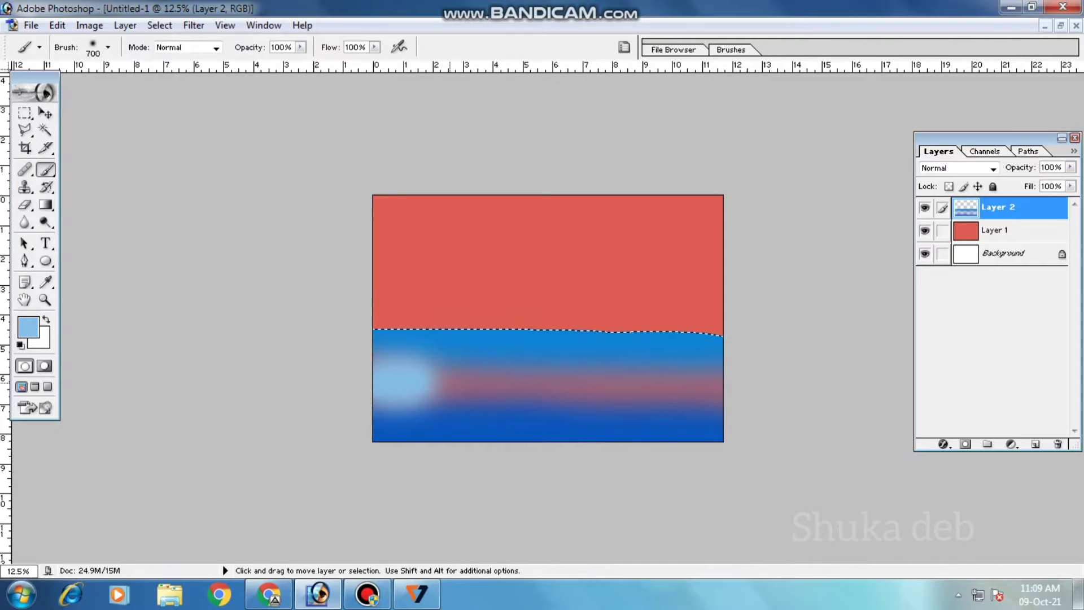
key(ctrl+z)
click(300, 47)
text(35)
mouse_move(695, 395)
mouse_down()
mouse_move(717, 392)
mouse_move(402, 388)
mouse_move(673, 424)
mouse_move(409, 408)
mouse_up()
- Darken the bottom of the water with dark navy at full opacity
click(28, 327)
click(172, 300)
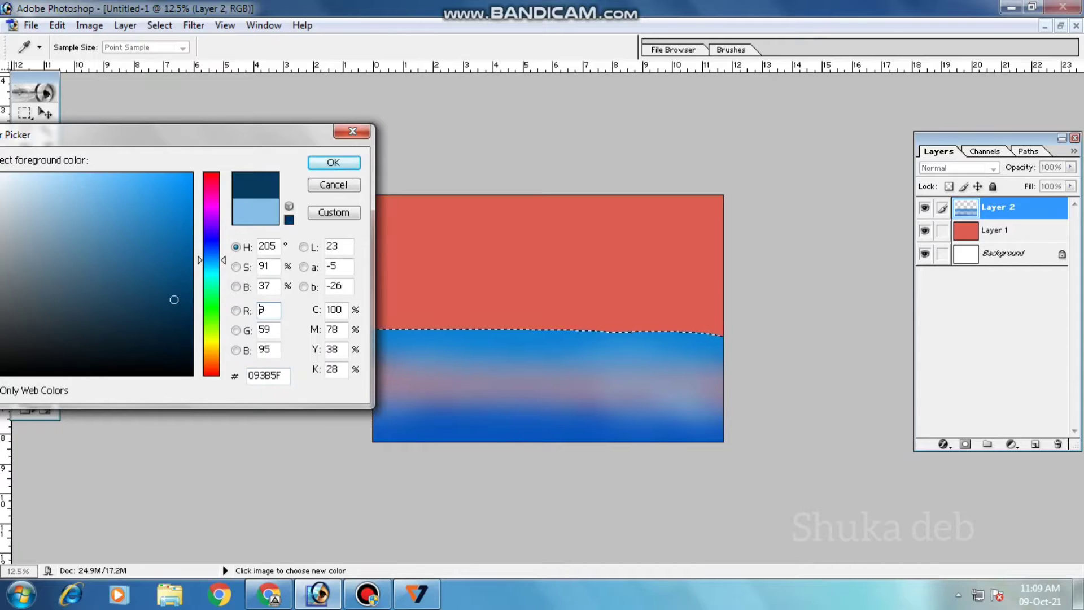
click(333, 162)
key(0)
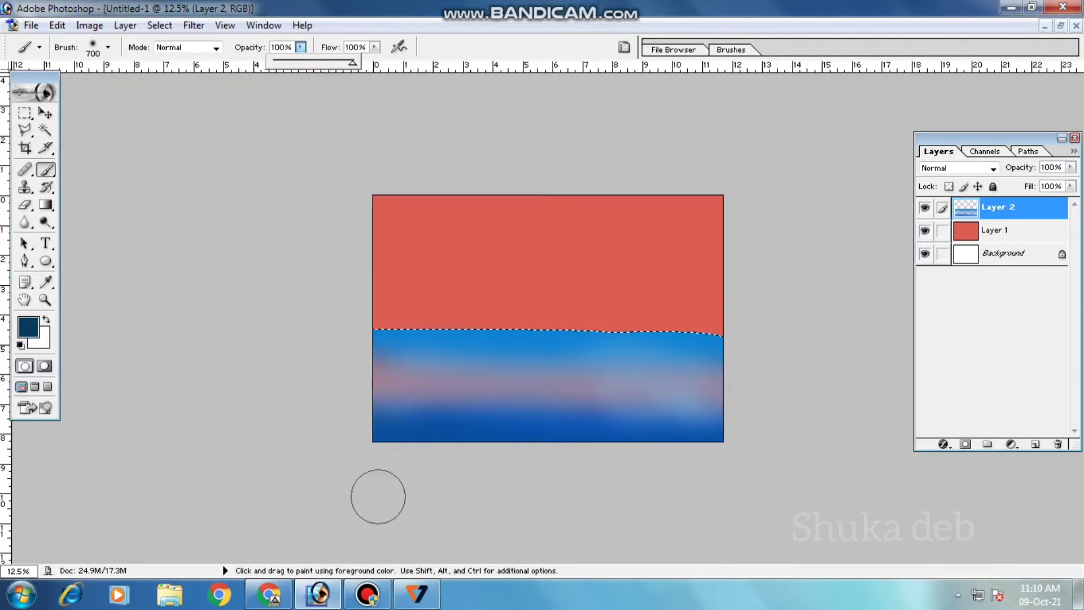
drag(367, 446, 695, 429)
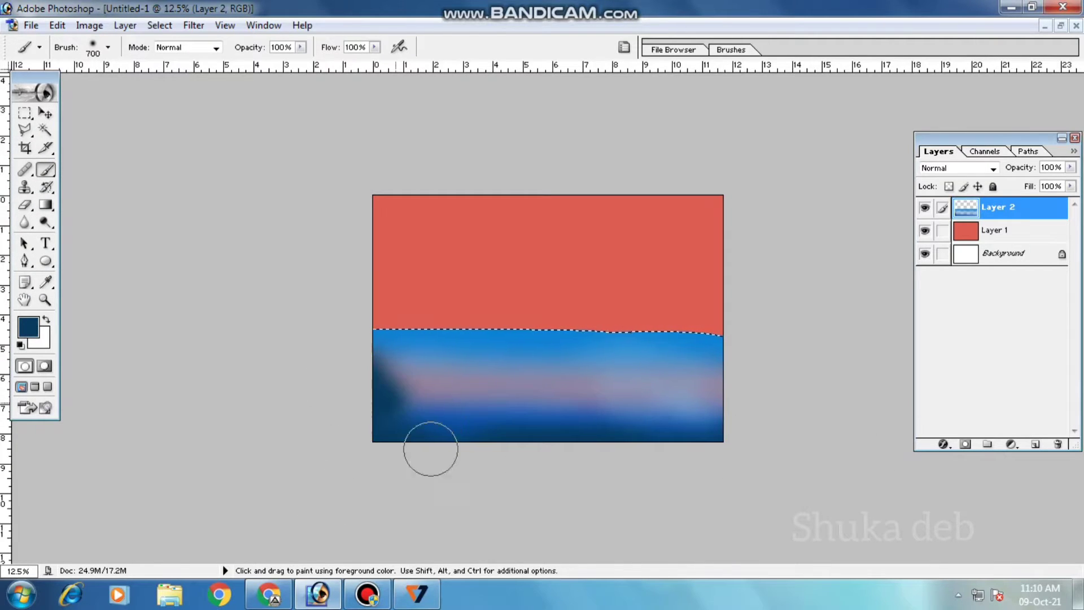
- Touch up the lower-left water with lavender and navy, deselect, and add a new empty layer
alt+click(407, 384)
drag(390, 395, 378, 367)
alt+click(406, 429)
drag(395, 409, 284, 418)
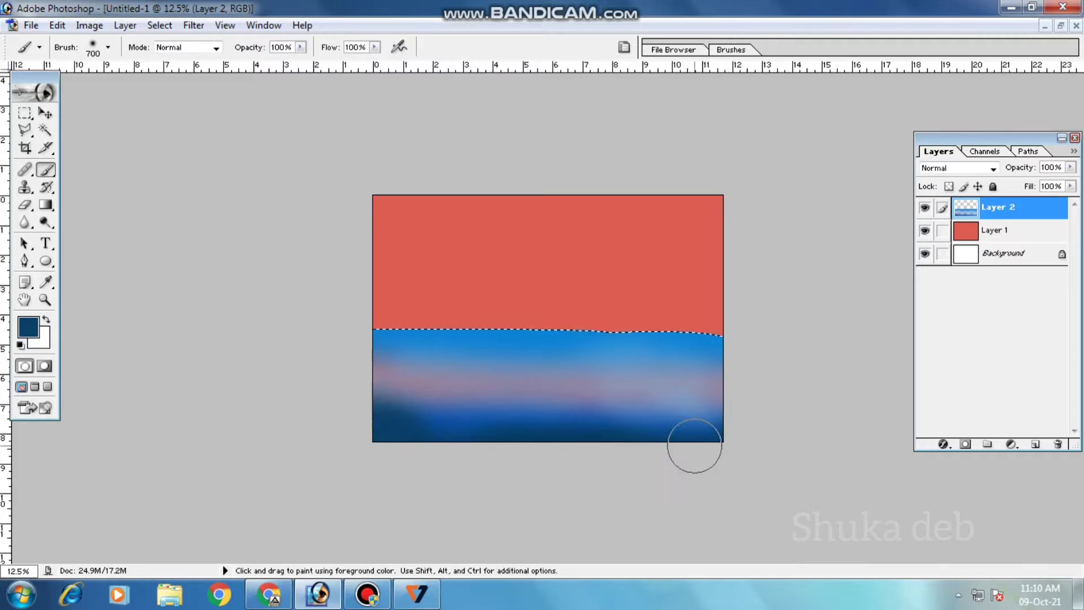
key(ctrl+d)
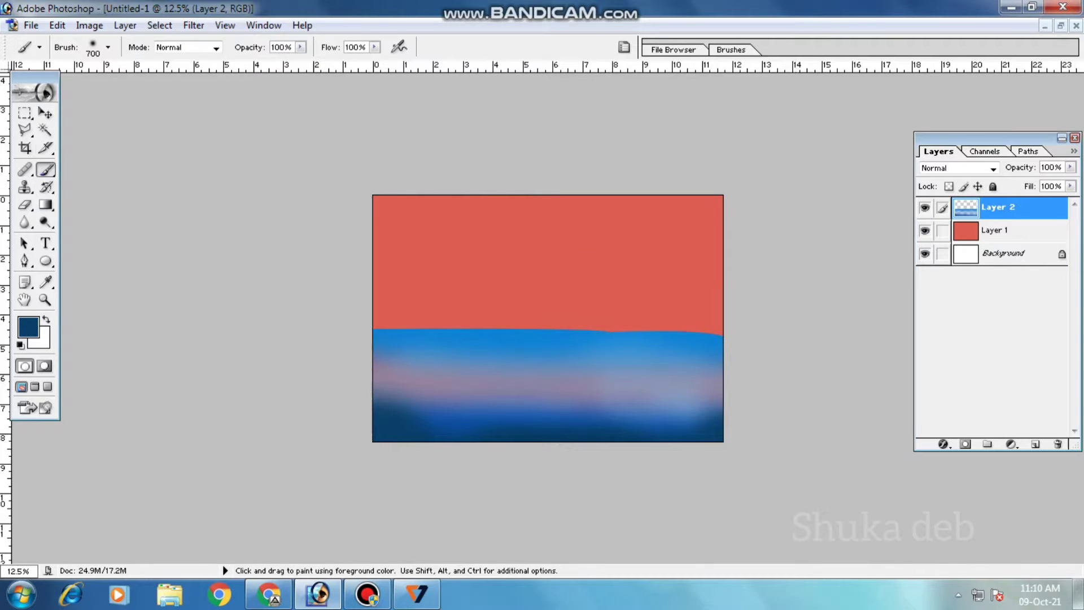
key(p)
key(ctrl+shift+alt+n)
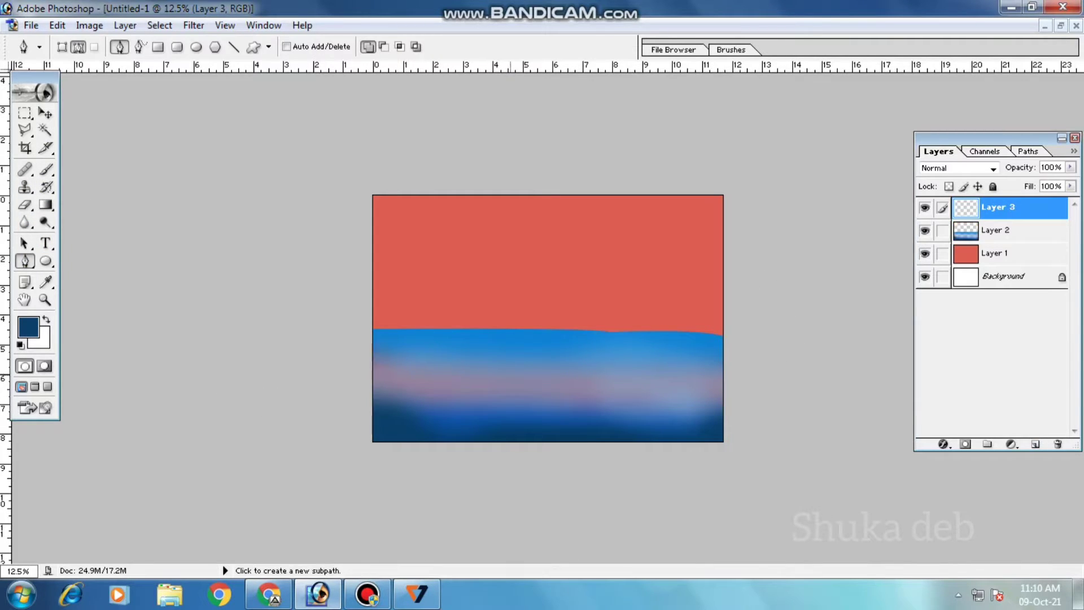
- Trace the rock outline with the Pen from the water up to its peak
click(484, 364)
click(495, 318)
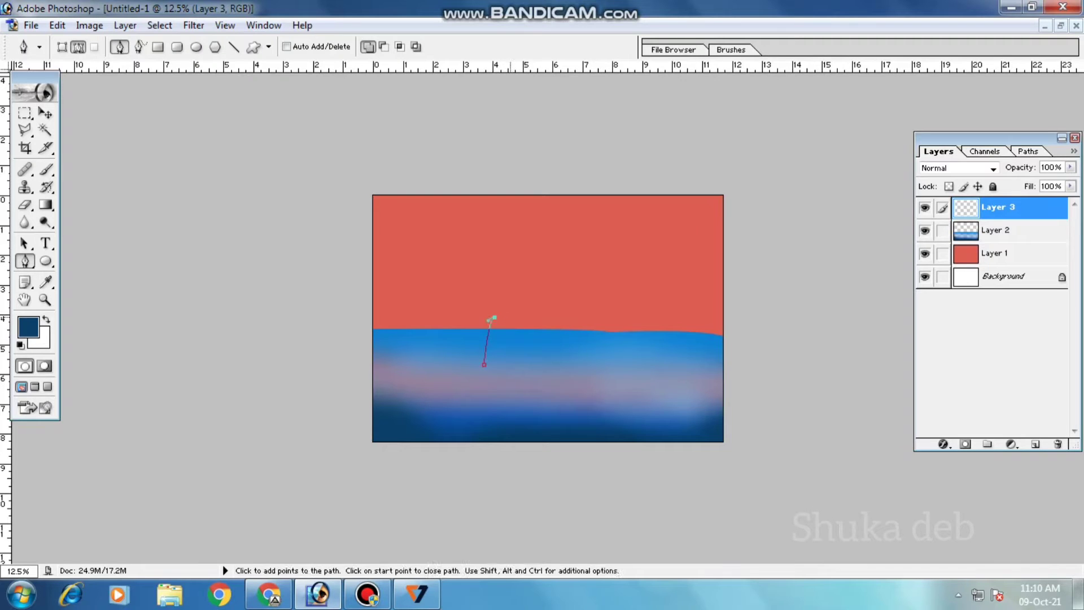
click(503, 315)
click(511, 301)
click(538, 263)
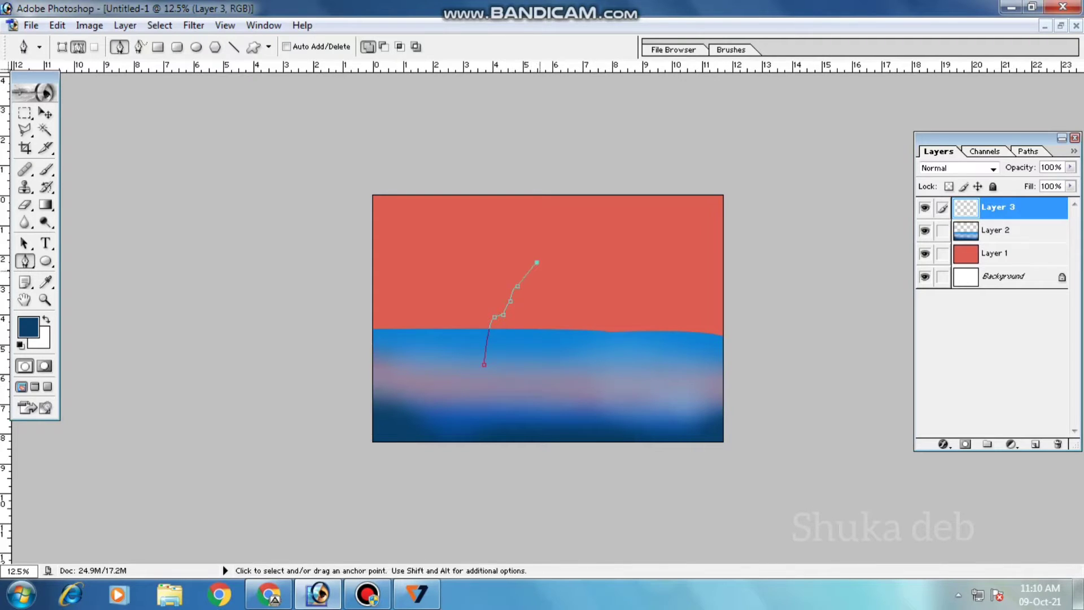
click(537, 263)
click(553, 279)
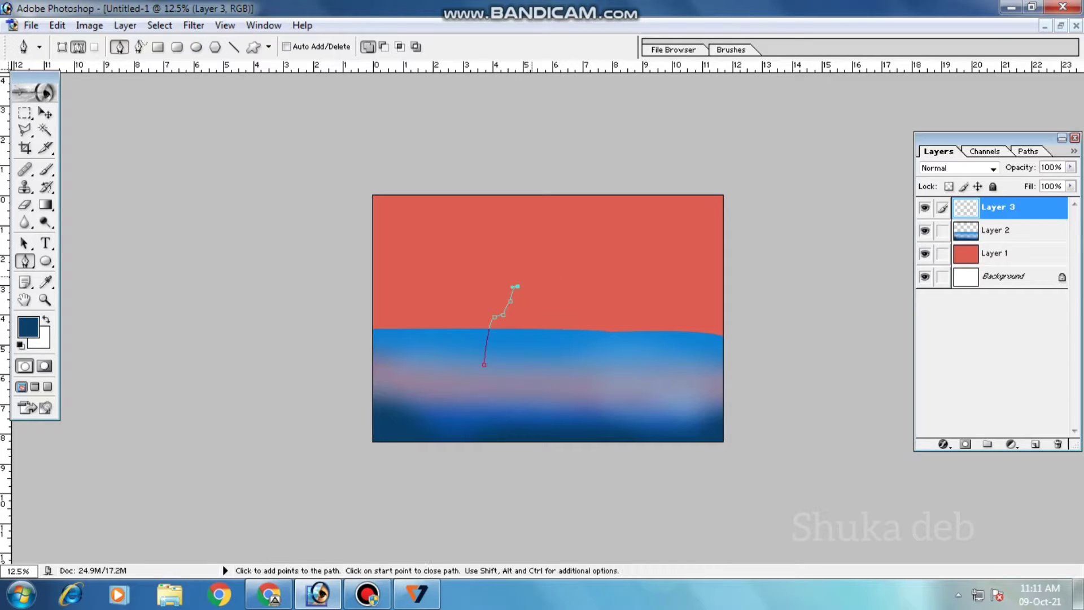
drag(532, 275, 523, 269)
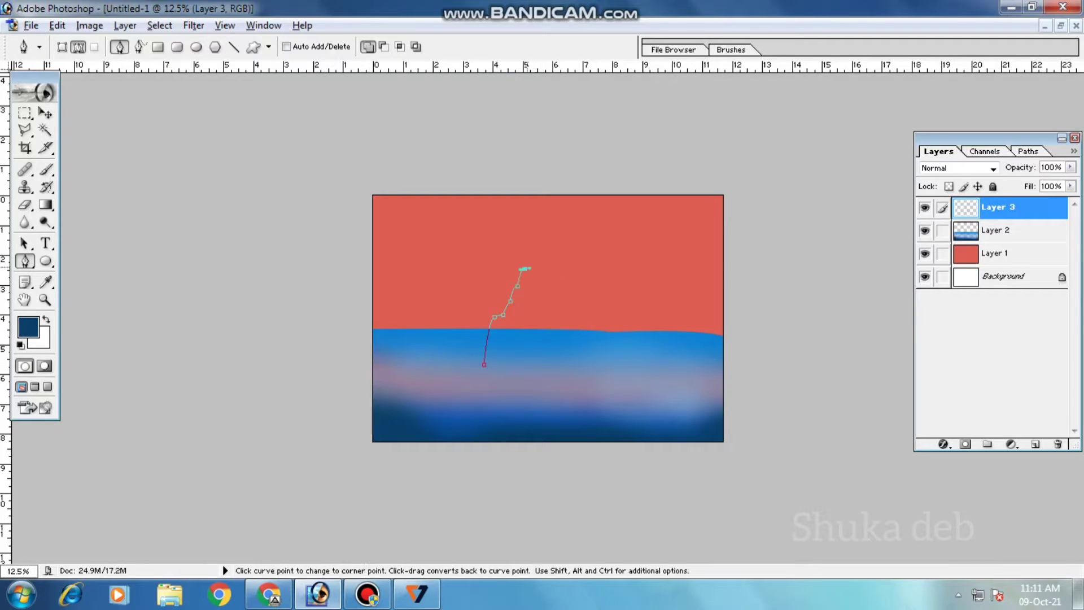
- Close the outline down the right side, make it a selection, and start picking a dark brown
click(548, 268)
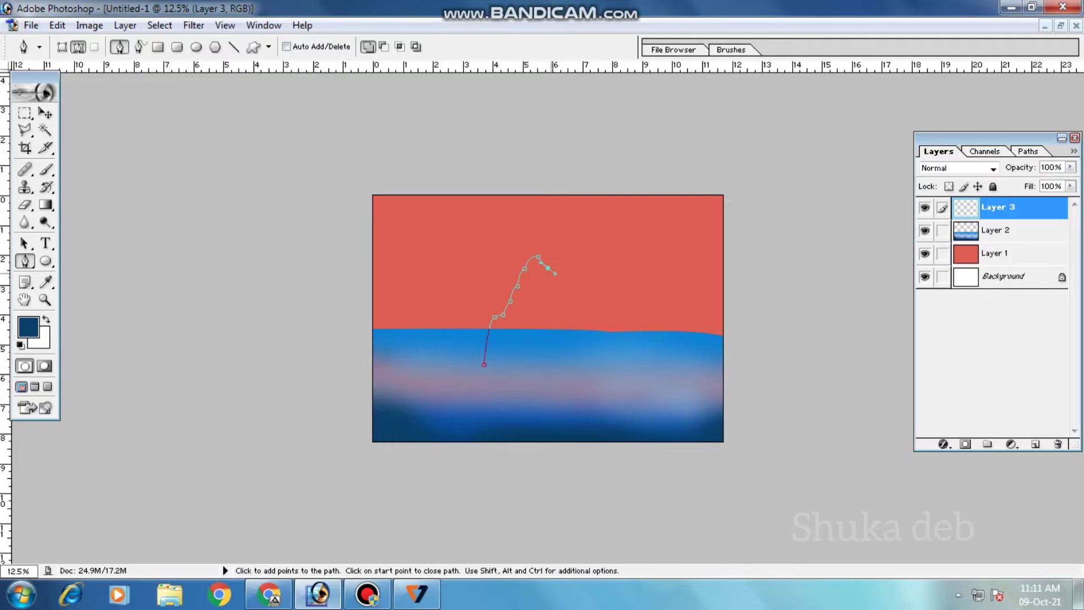
click(558, 305)
drag(567, 336, 571, 360)
click(484, 364)
key(ctrl+Return)
key(b)
click(28, 326)
- Fill the rock selection with dark brown
click(212, 364)
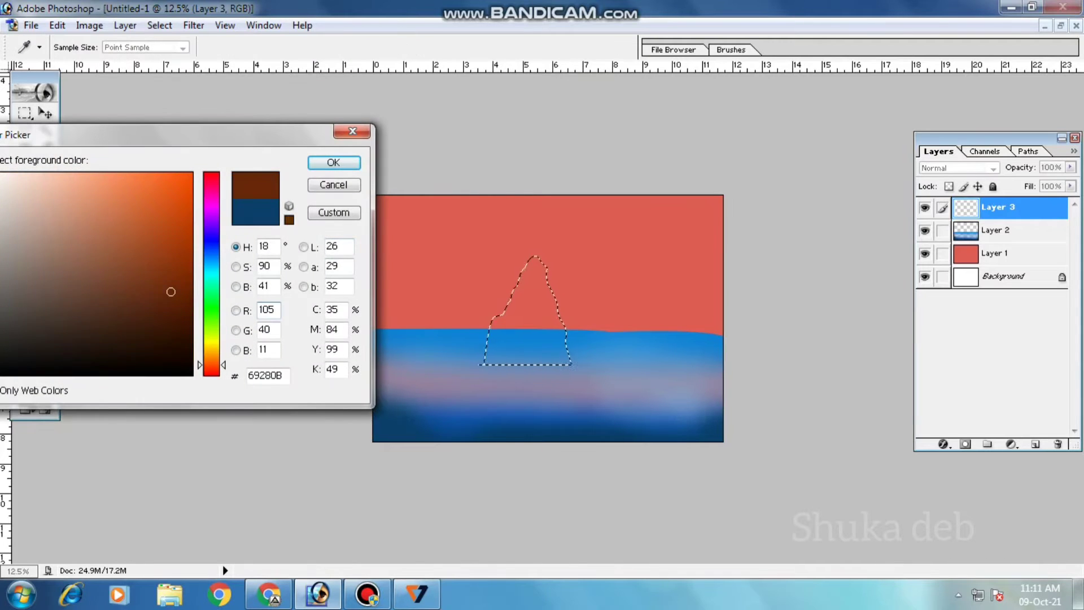
click(184, 264)
click(334, 162)
drag(528, 317, 534, 281)
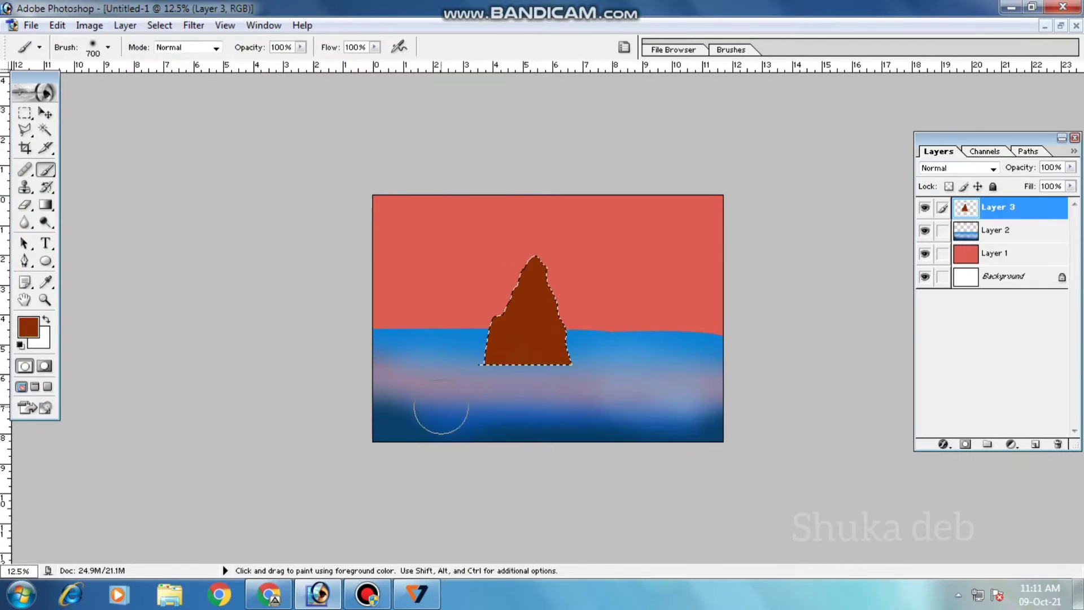
- Switch to a darker brown and a 14 px textured brush tip
click(28, 326)
click(171, 331)
click(334, 162)
key(bracketleft)
key(bracketleft)
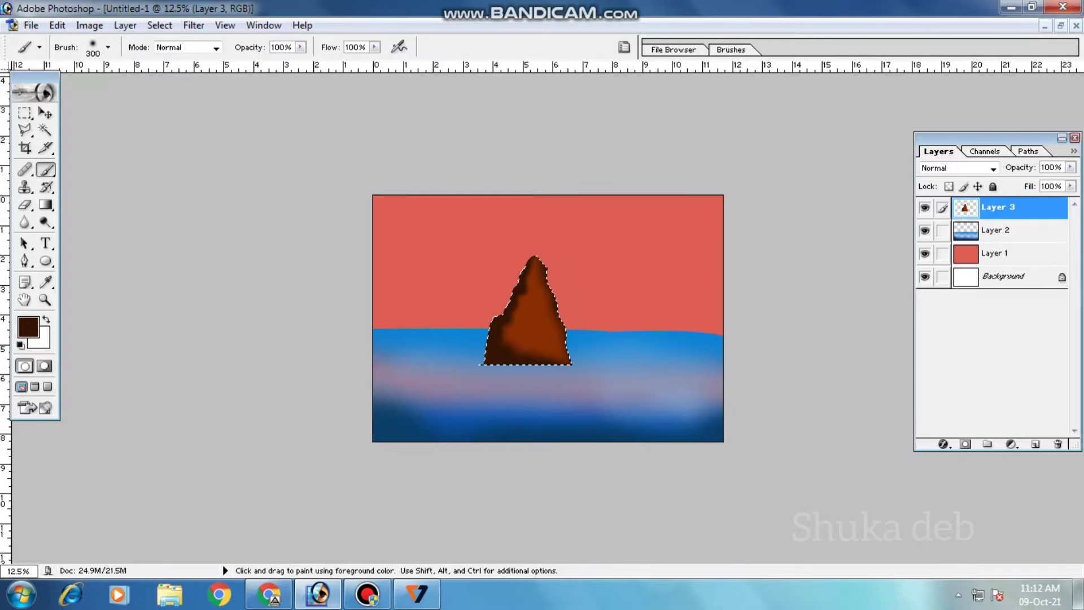
click(108, 47)
scroll(96, 181, down, 3)
scroll(96, 180, down, 2)
click(90, 183)
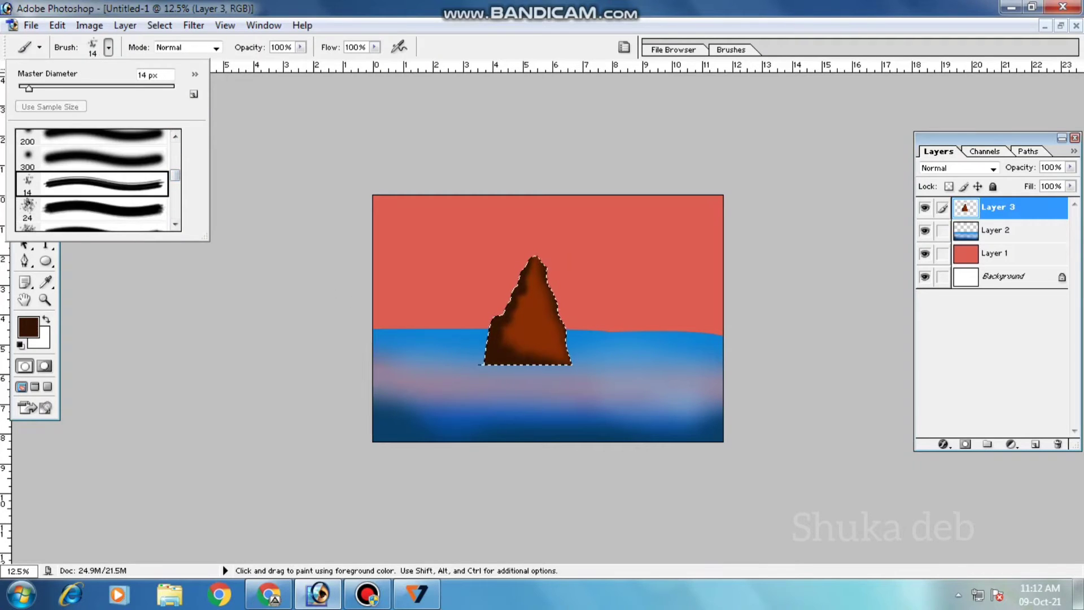
click(522, 308)
- Pick a lighter brown and brush a highlight patch across the rock's middle
alt+click(515, 309)
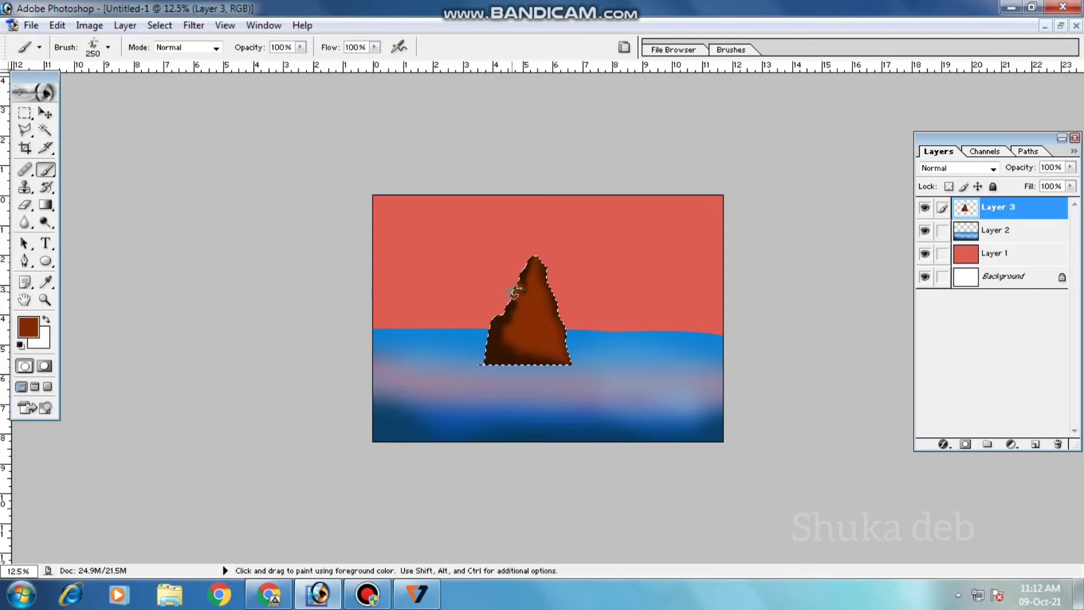
alt+click(559, 356)
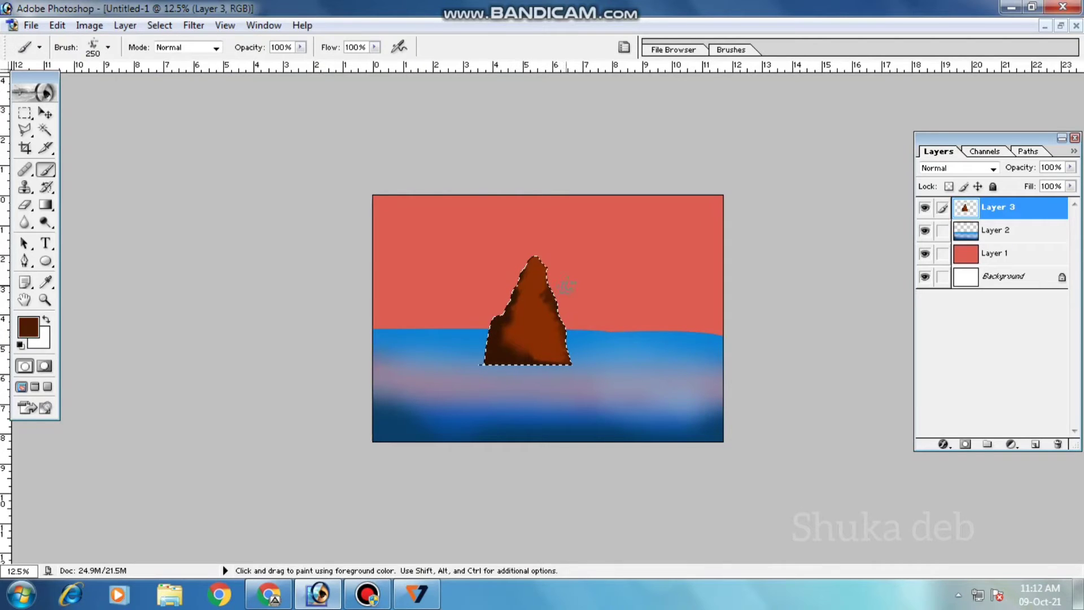
alt+click(536, 261)
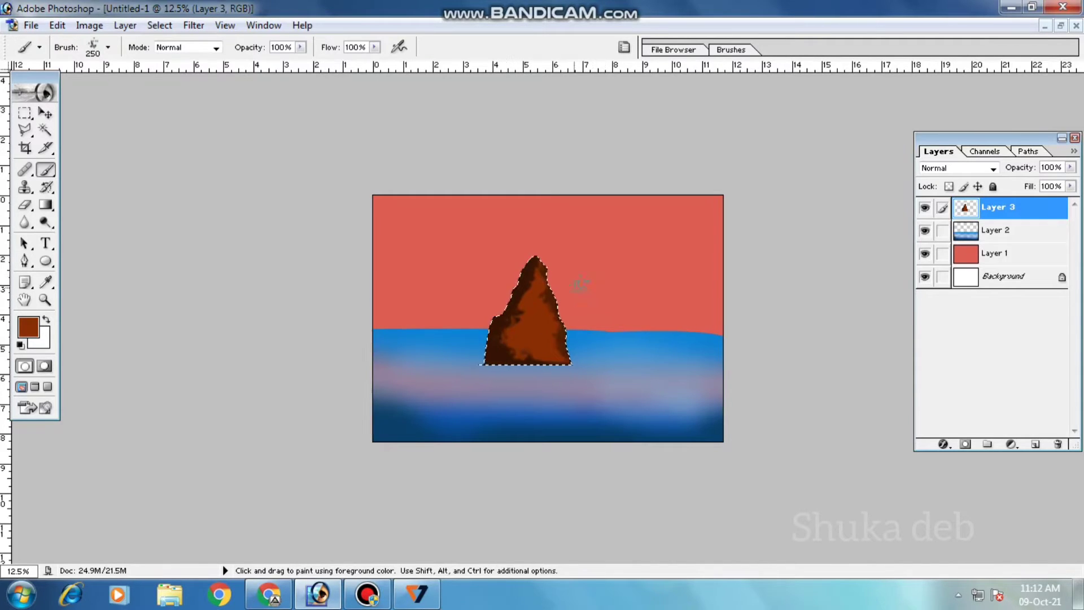
click(28, 327)
click(153, 240)
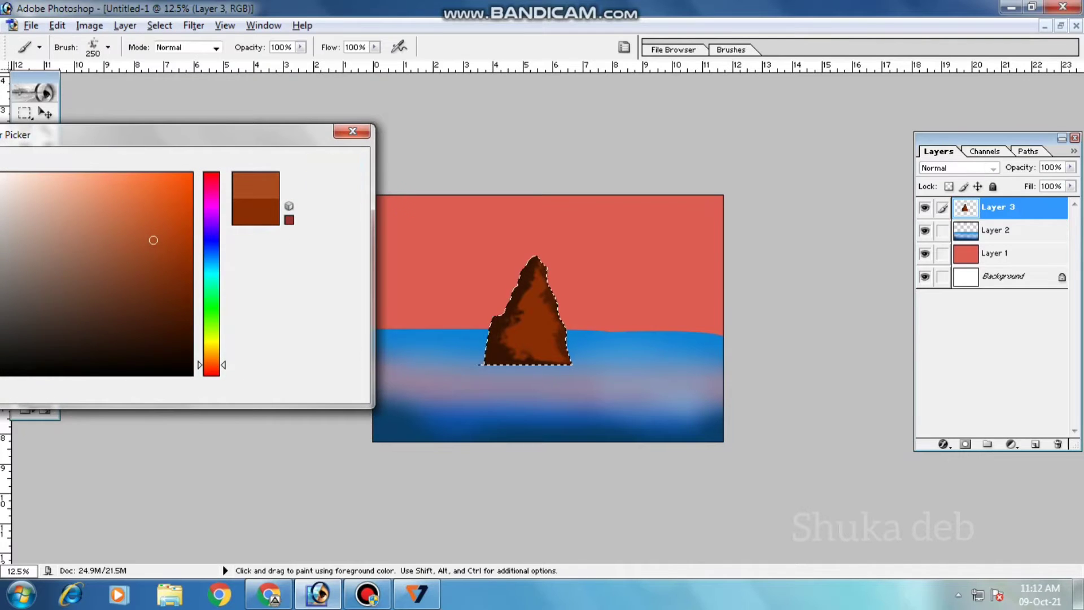
key(Return)
drag(528, 322, 525, 338)
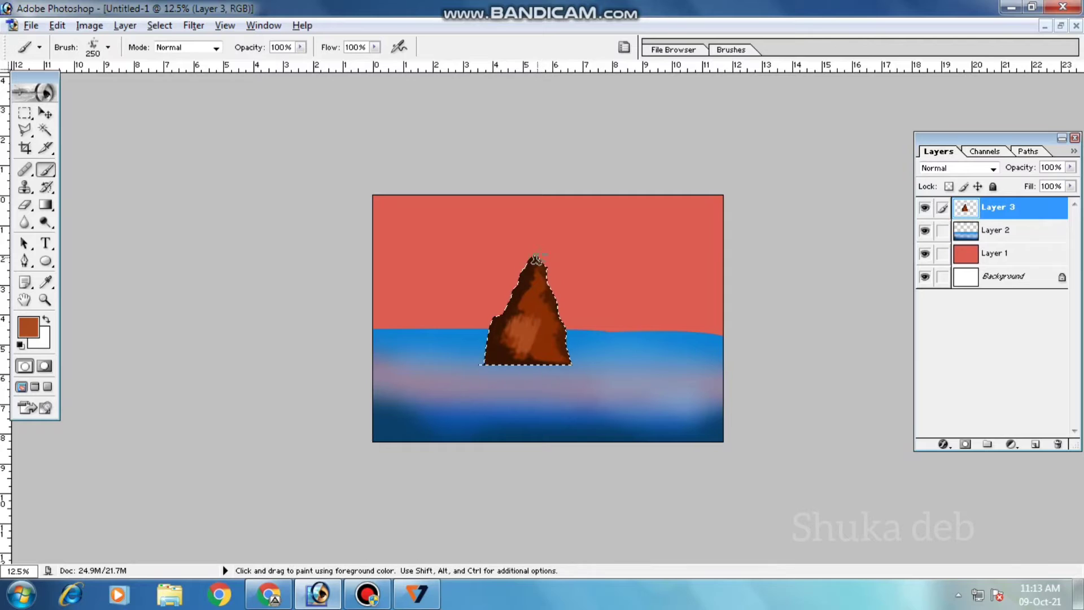
- Zoom in and sample dark and medium browns from the rock, adjusting the colour
key(ctrl+plus)
key(ctrl+plus)
key(ctrl+plus)
key(ctrl+plus)
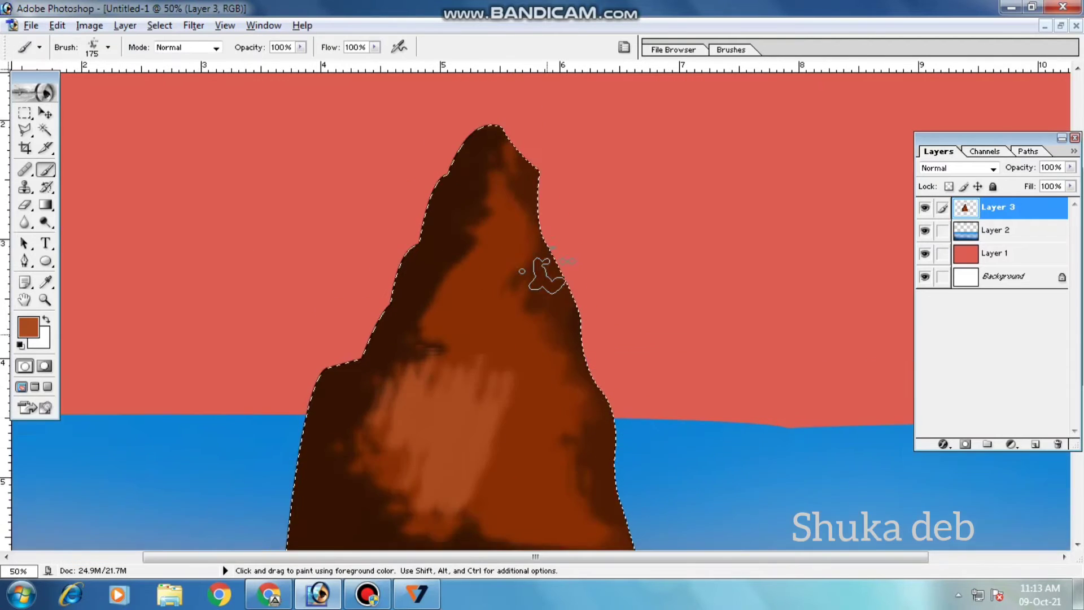
alt+click(479, 246)
scroll(497, 352, down, 2)
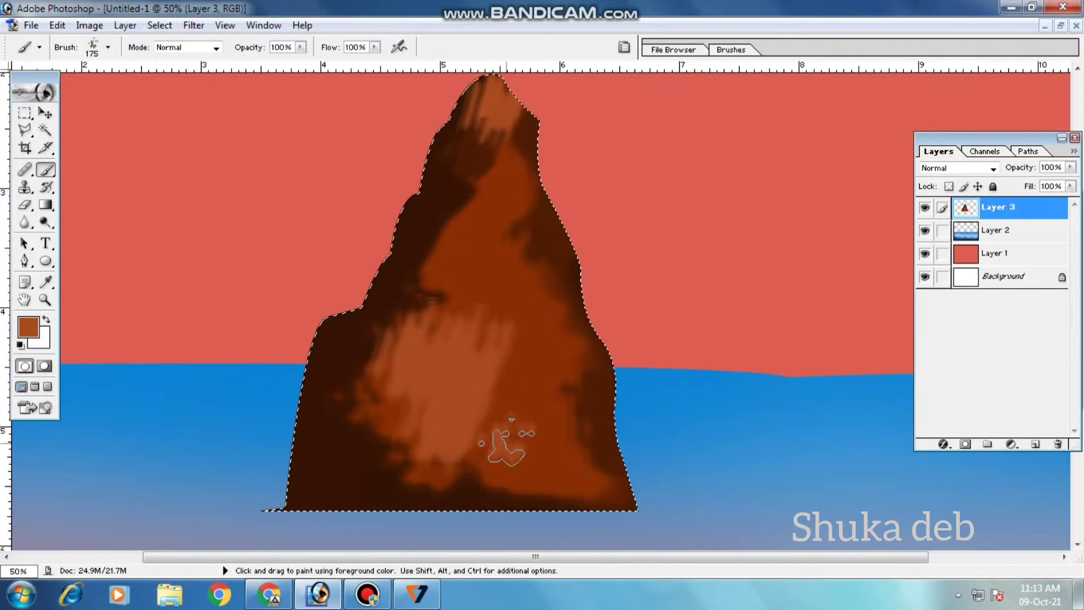
scroll(504, 396, down, 1)
scroll(537, 362, down, 2)
scroll(575, 238, up, 2)
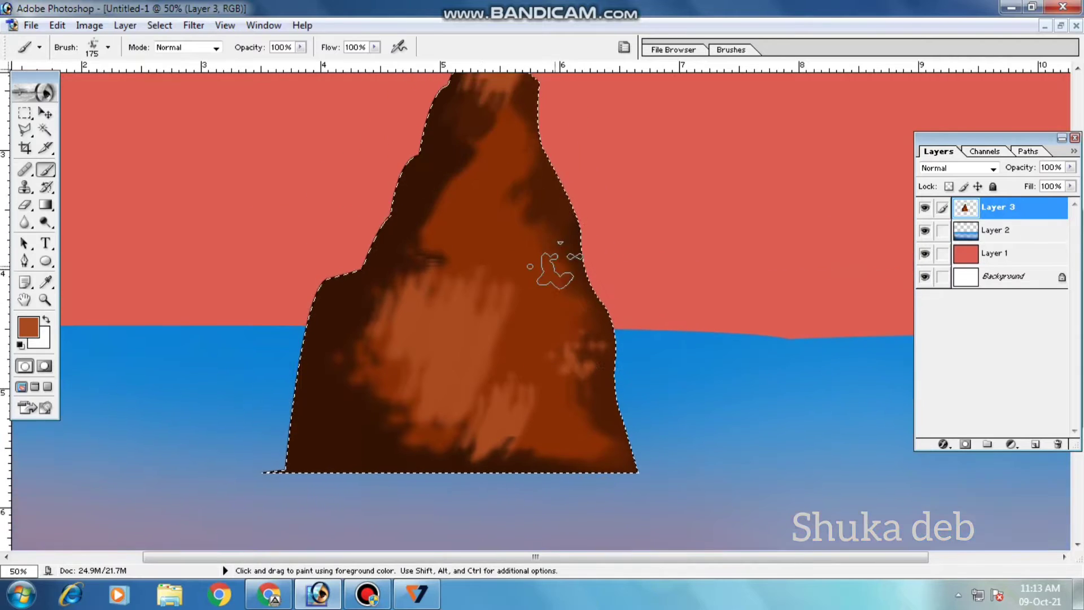
scroll(557, 254, up, 1)
alt+click(476, 286)
click(28, 327)
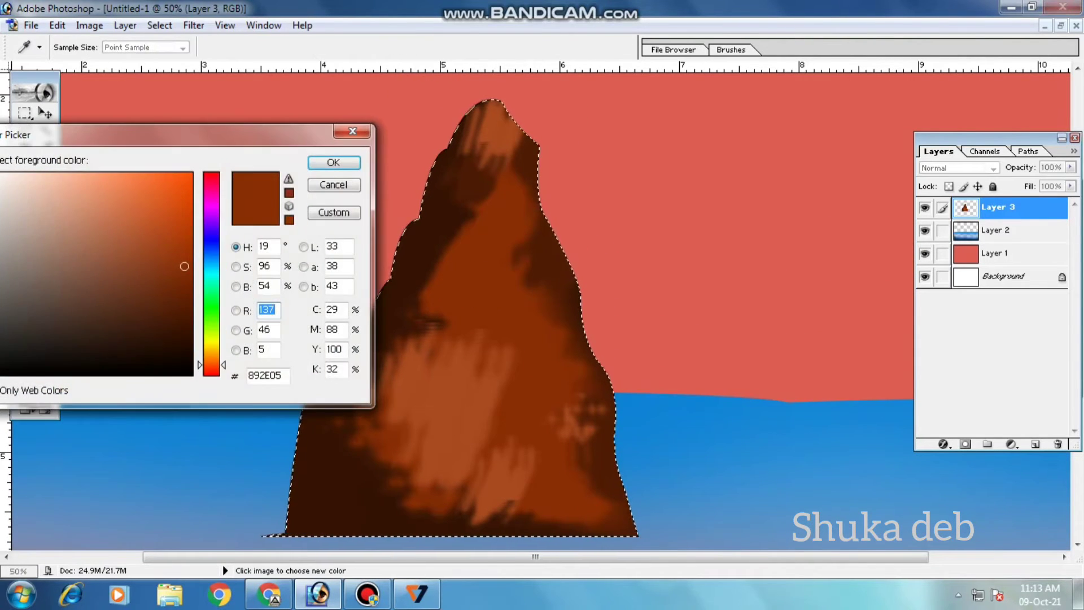
click(334, 162)
- Paint light brown strokes on the rock's upper left, resample darker brown, and zoom out
scroll(533, 303, down, 1)
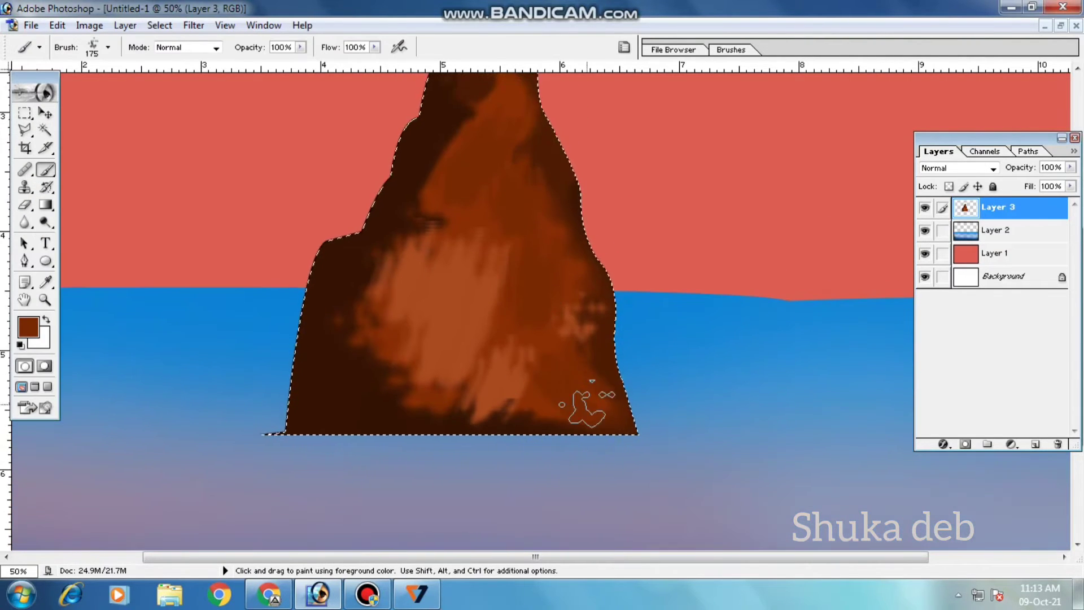
scroll(581, 399, up, 1)
alt+click(581, 400)
drag(452, 254, 430, 204)
scroll(470, 398, up, 1)
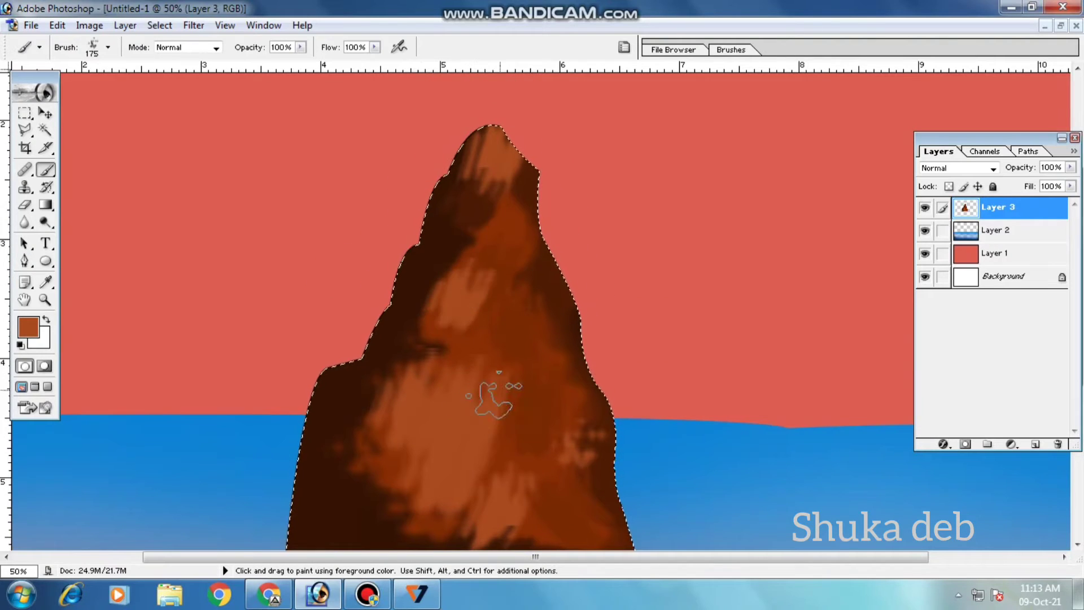
scroll(496, 387, up, 1)
alt+click(509, 376)
scroll(505, 288, up, 1)
scroll(506, 288, down, 2)
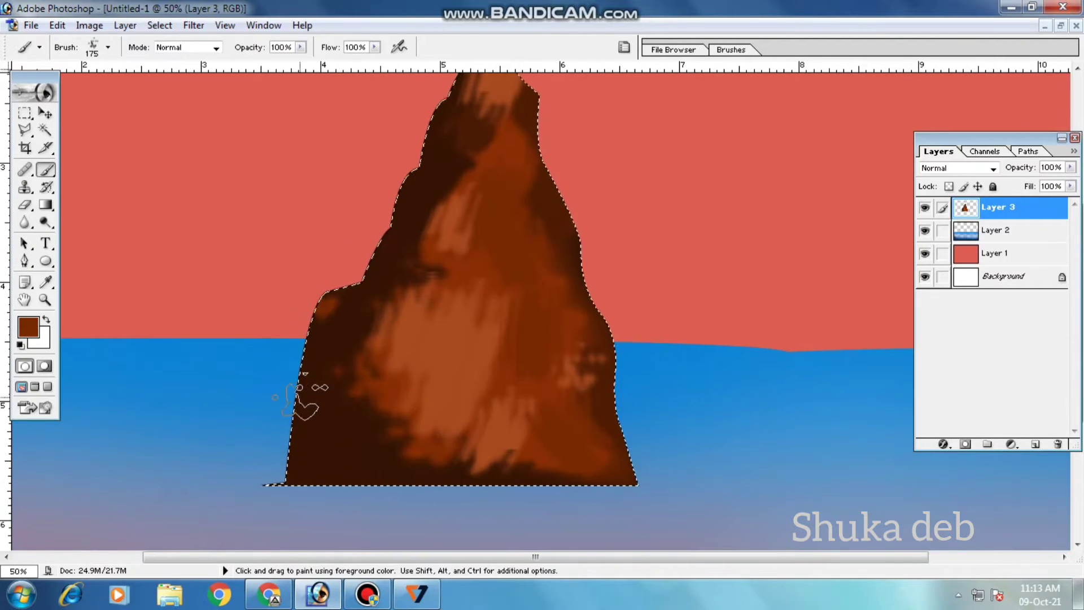
key(ctrl+minus)
key(ctrl+minus)
key(ctrl+minus)
- Duplicate the rock layer, flip the copy vertically, and place it below the rock
key(ctrl+minus)
key(ctrl+minus)
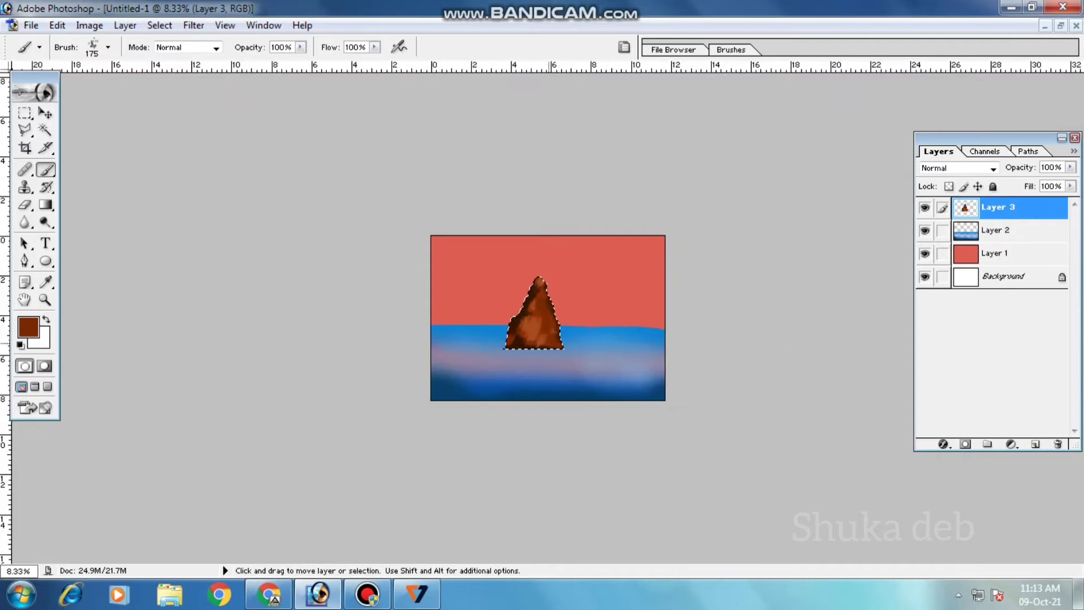
key(ctrl+minus)
key(v)
drag(536, 313, 562, 312)
key(ctrl+j)
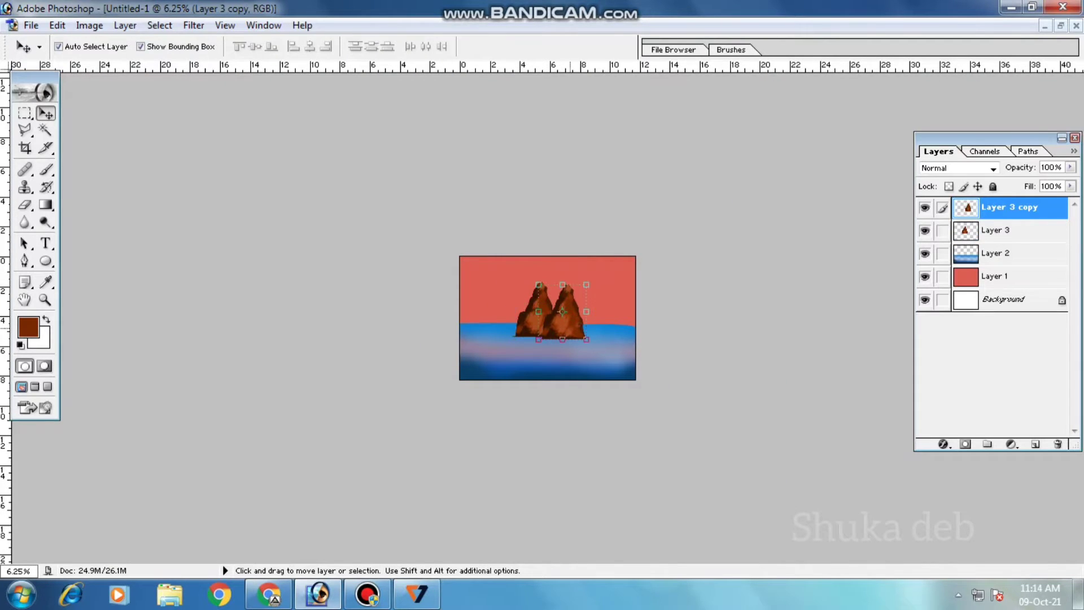
key(ctrl+t)
right_click(575, 324)
click(633, 469)
right_click(569, 329)
click(636, 486)
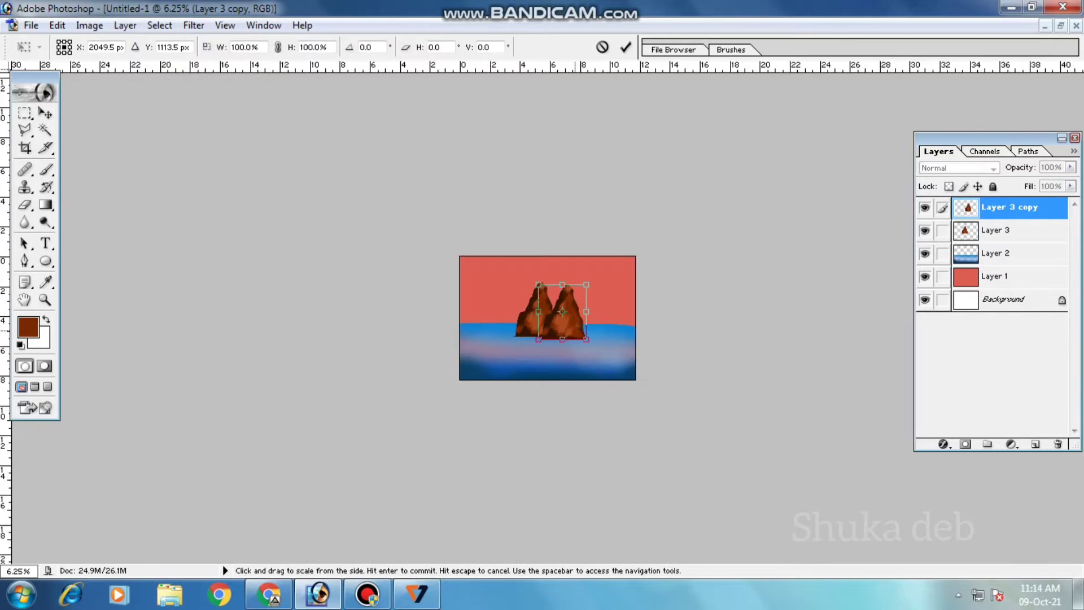
right_click(575, 331)
click(627, 527)
drag(562, 312, 542, 362)
key(Return)
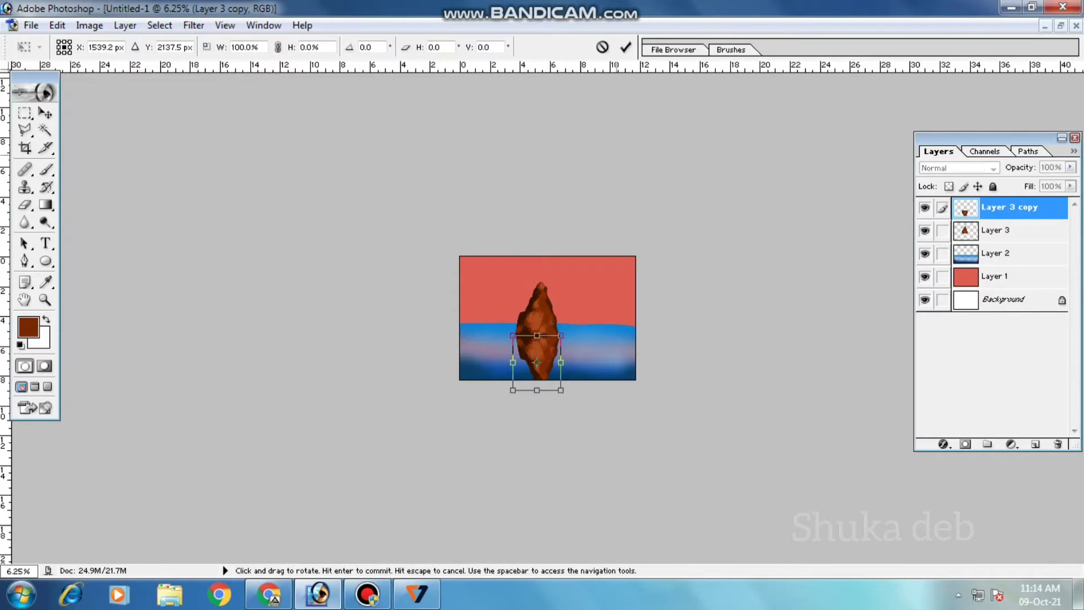
- Link the rock with its reflection, shift both slightly, and fade the reflection to 73% opacity
click(996, 253)
click(537, 362)
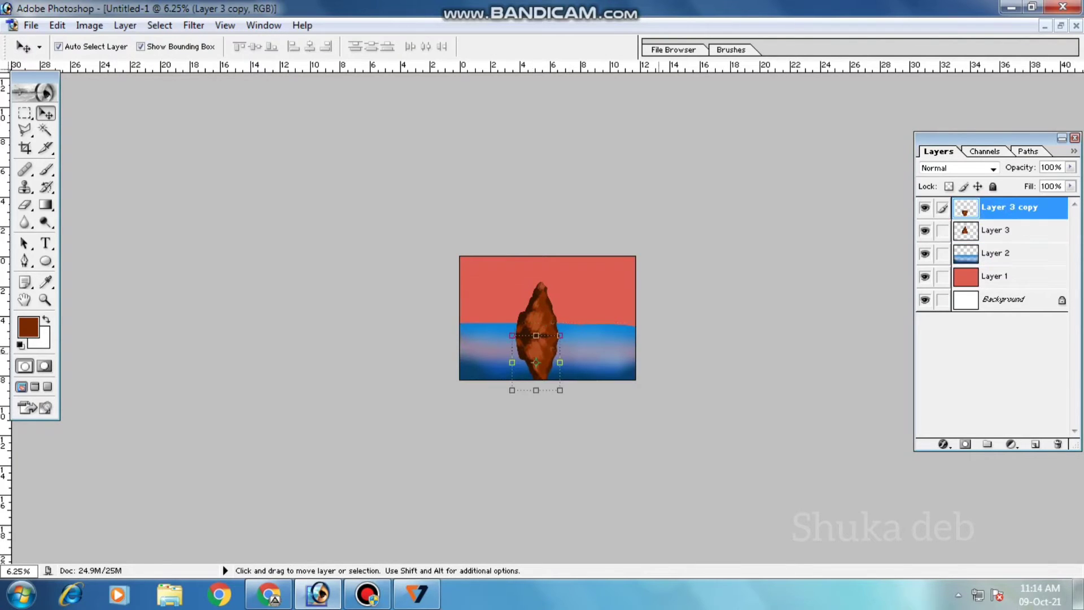
click(943, 230)
drag(536, 362, 541, 354)
key(alt+bracketleft)
key(alt+bracketleft)
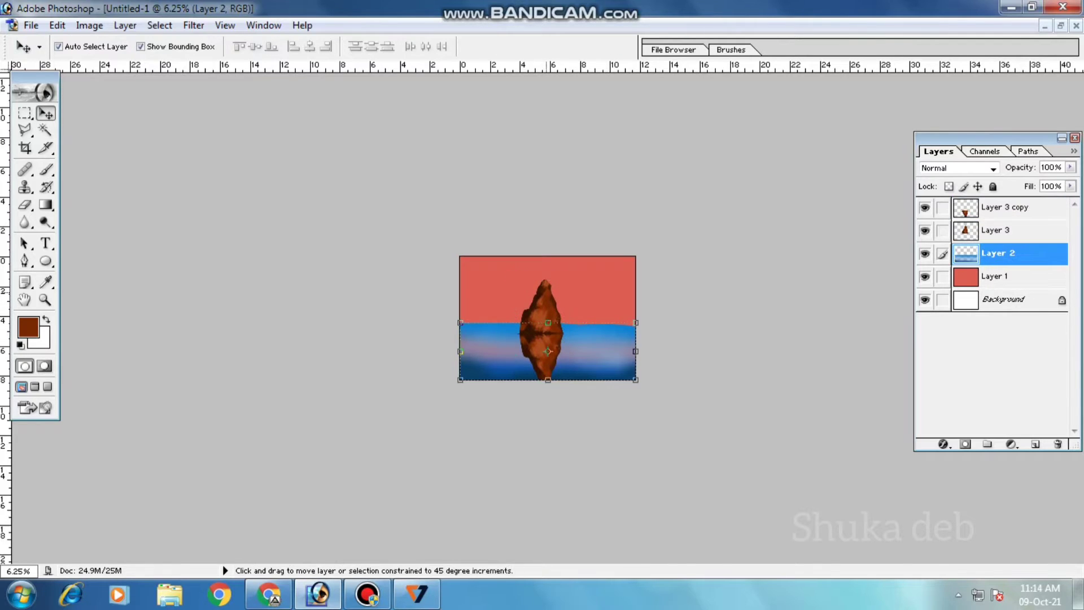
key(alt+bracketright)
key(alt+bracketleft)
key(alt+bracketright)
key(alt+bracketright)
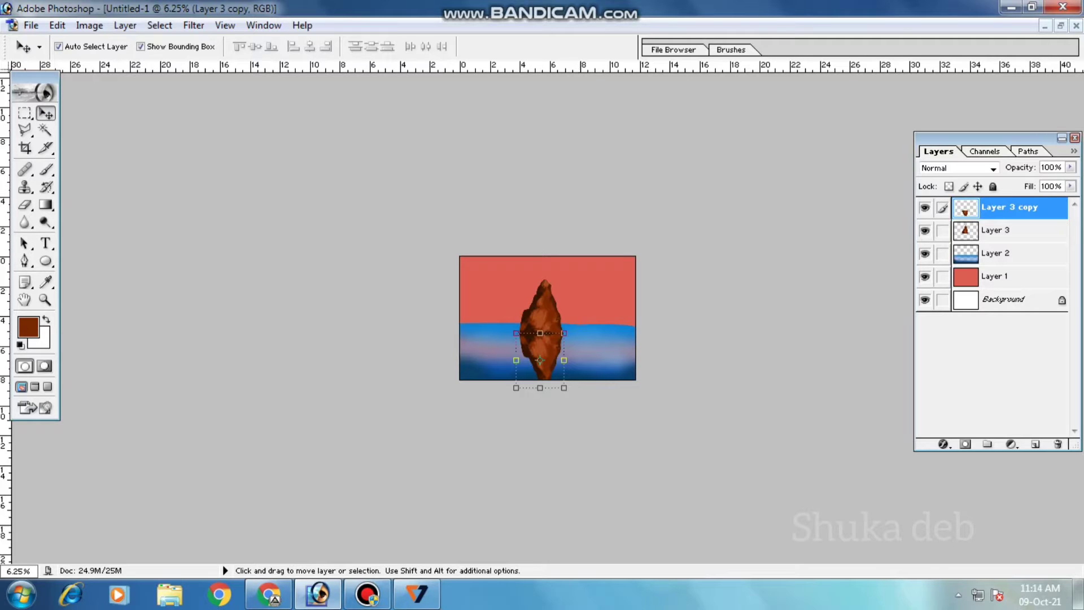
drag(1070, 167, 1047, 182)
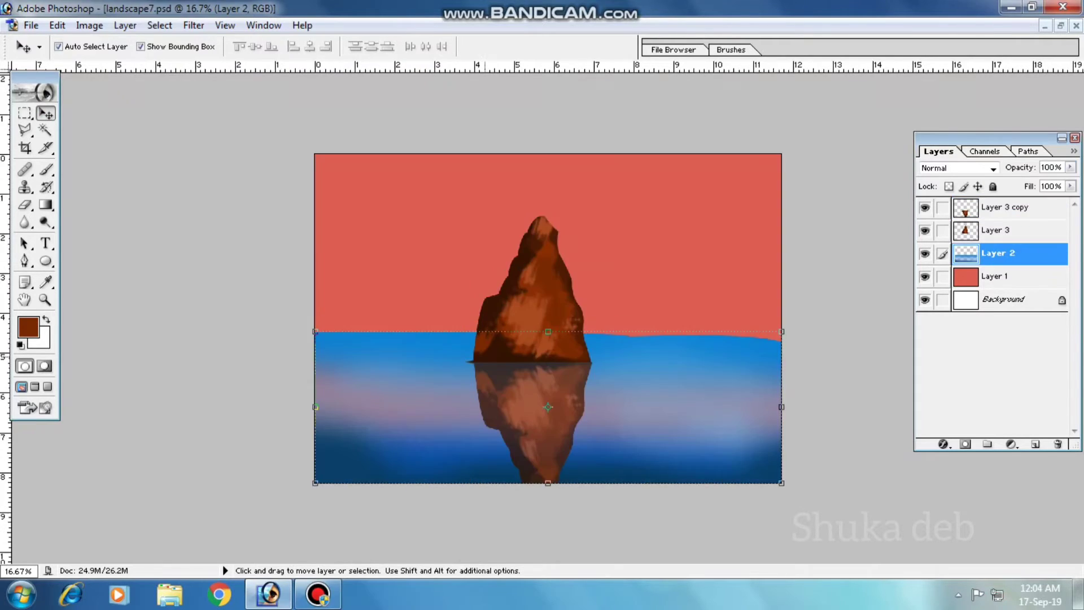
- Trace a Pen outline of hills rising from the left horizon to the right edge, then make it a selection
click(367, 330)
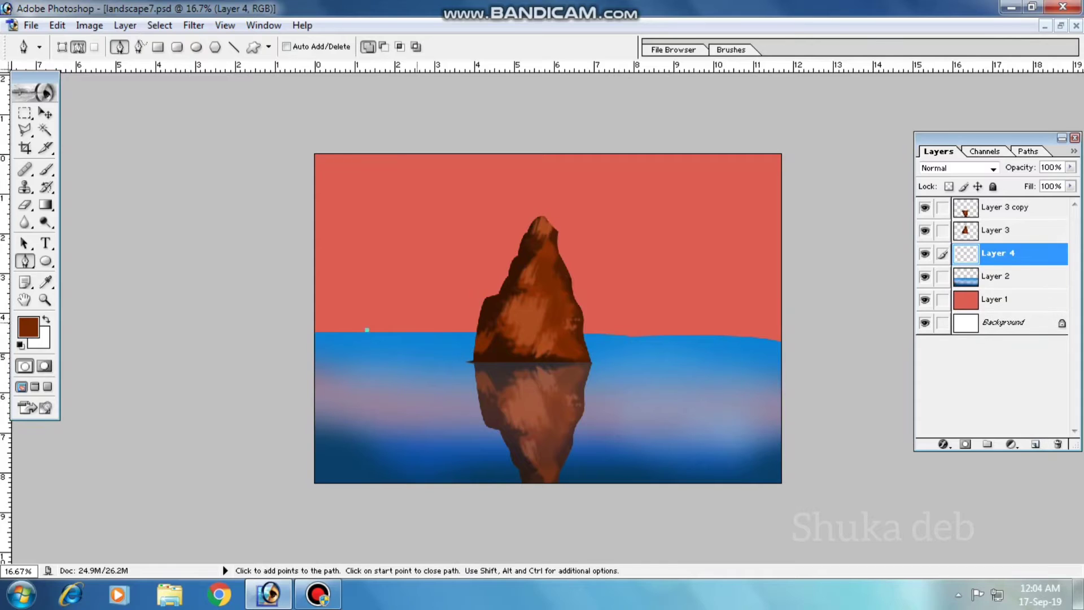
drag(592, 308, 599, 311)
click(621, 305)
click(674, 293)
click(716, 291)
drag(739, 271, 748, 272)
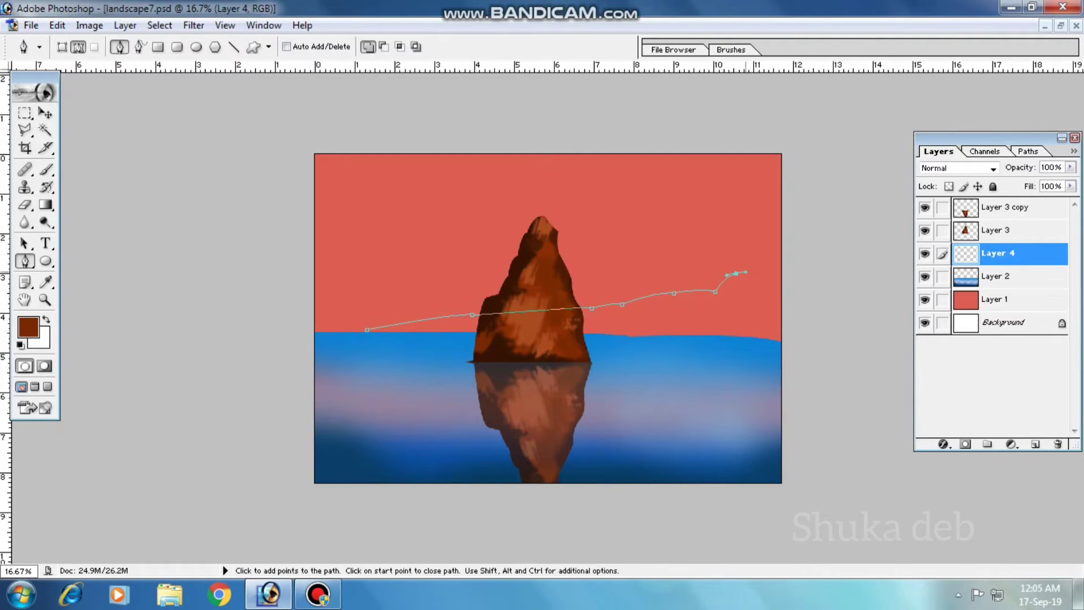
click(792, 239)
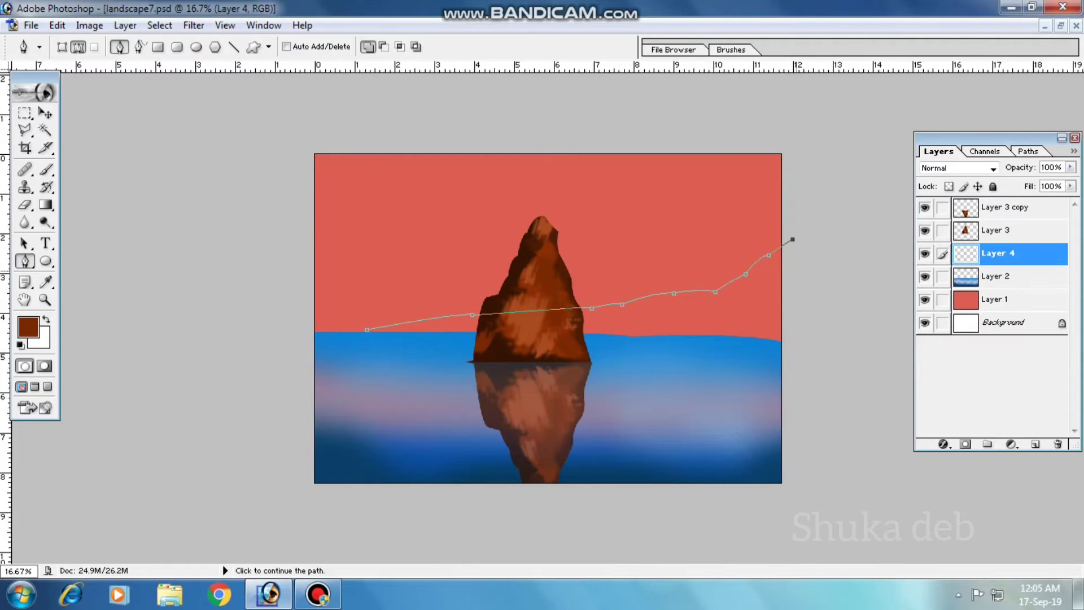
click(367, 329)
key(ctrl+Return)
- Fill the hill selection with dark brown using a 900 px brush
key(b)
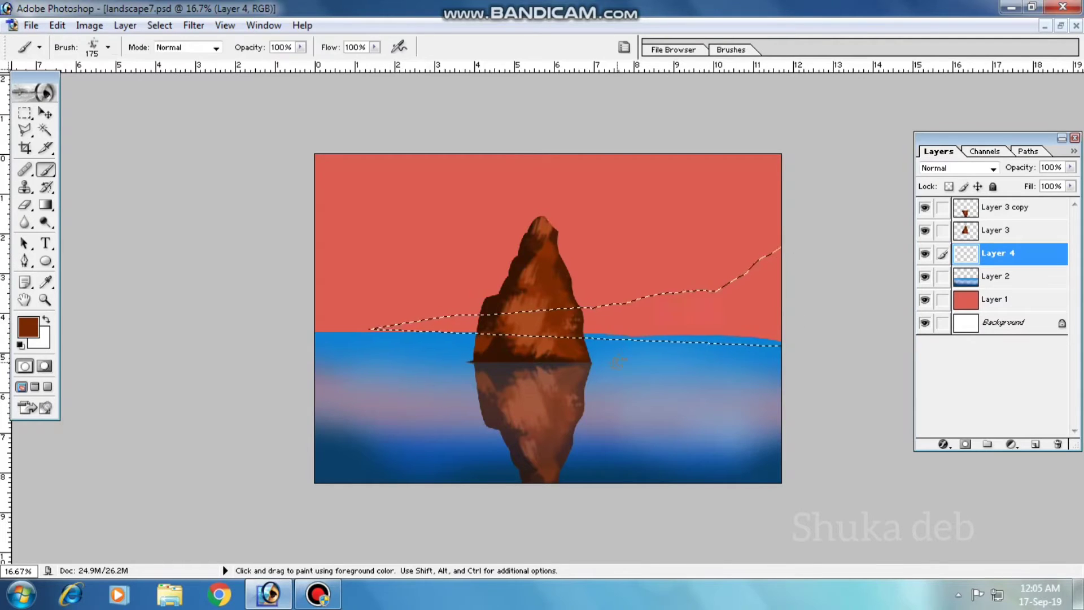
click(27, 326)
click(186, 317)
key(Return)
click(109, 47)
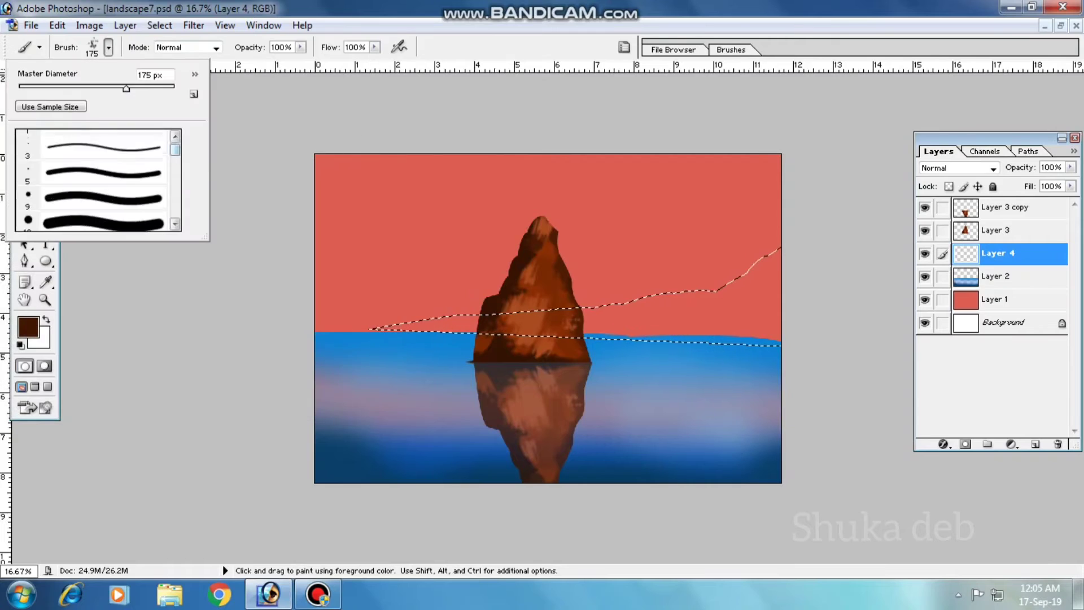
text(900)
key(Return)
drag(593, 315, 308, 295)
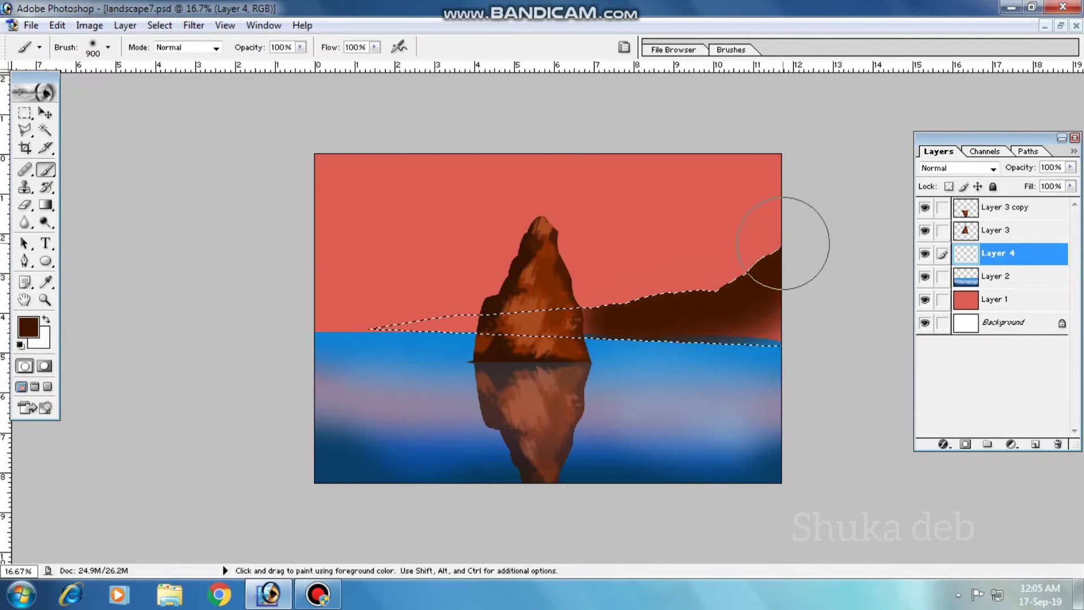
- Paint the upper hills dark blue and the lower band brown, then deselect
click(27, 326)
click(181, 290)
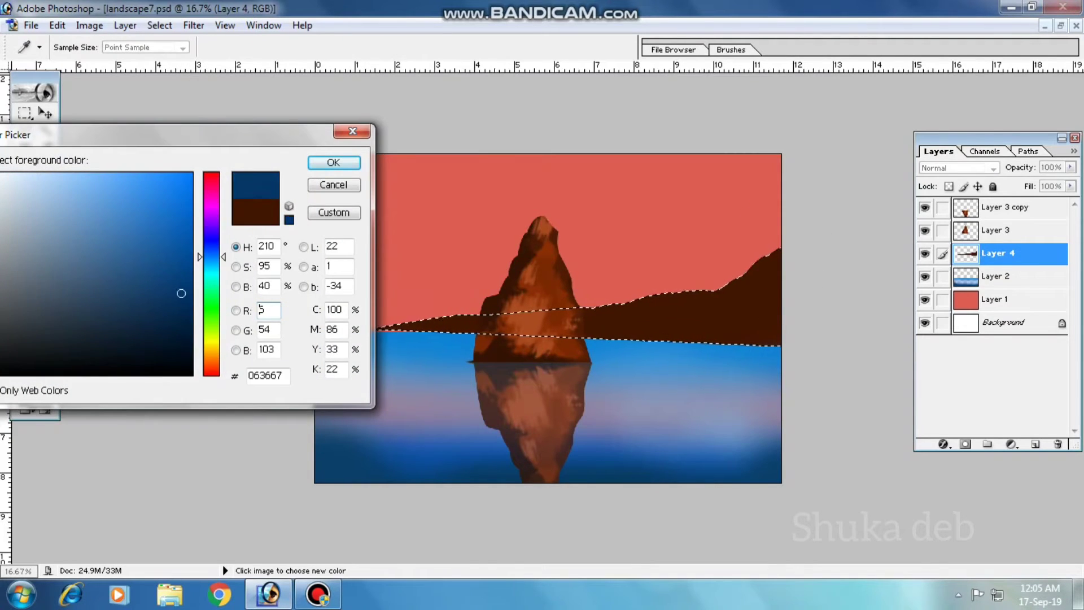
click(334, 162)
drag(654, 339, 689, 283)
alt+click(545, 314)
drag(544, 314, 762, 316)
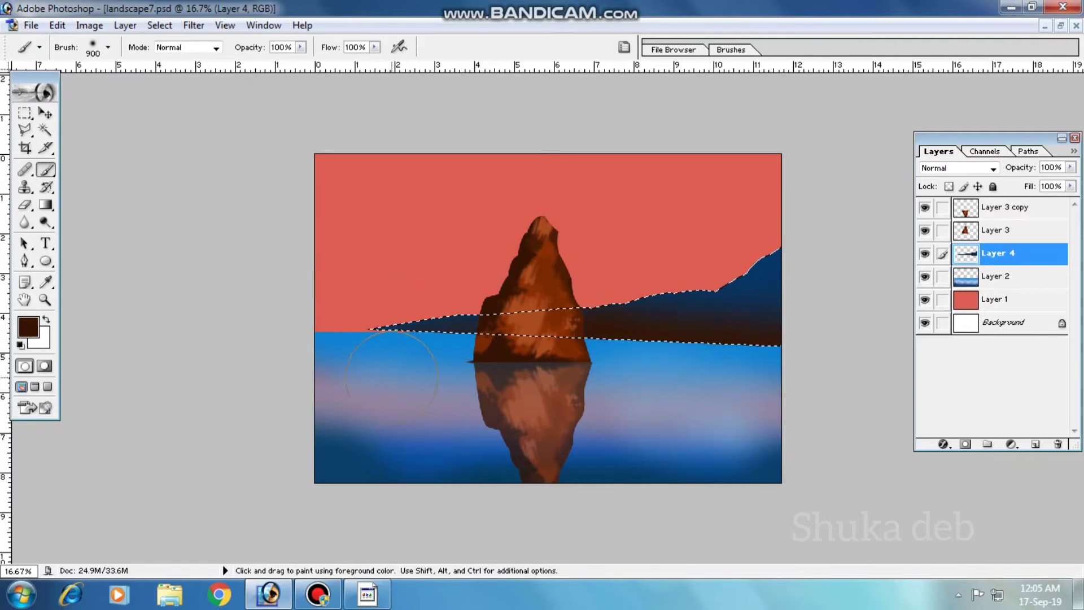
alt+click(759, 243)
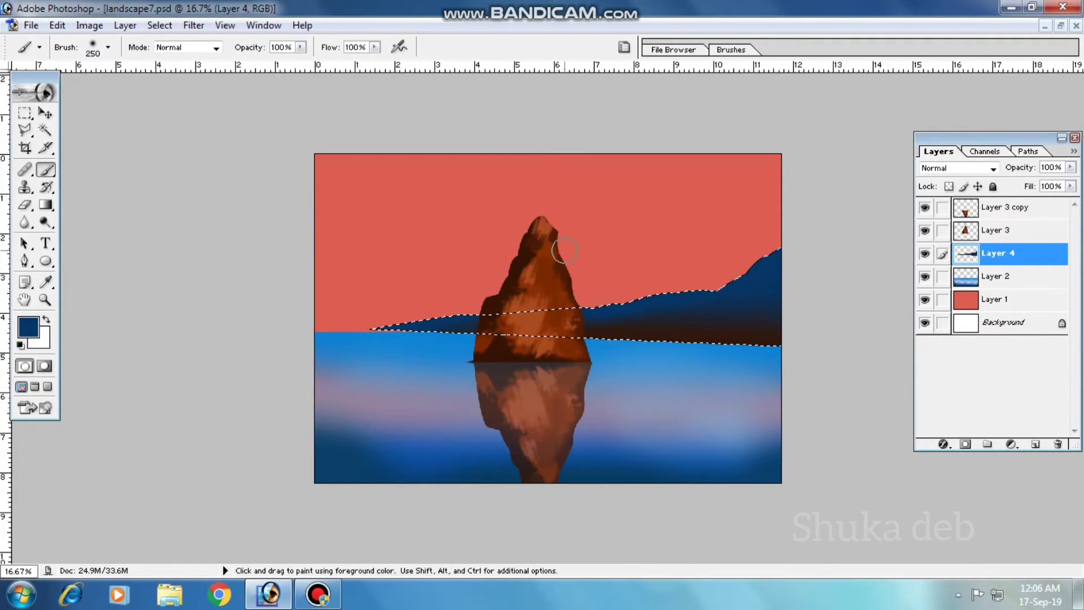
key(ctrl+d)
- Select the sky layer Layer 1 and paint a small mark with a 14 px brush
key(v)
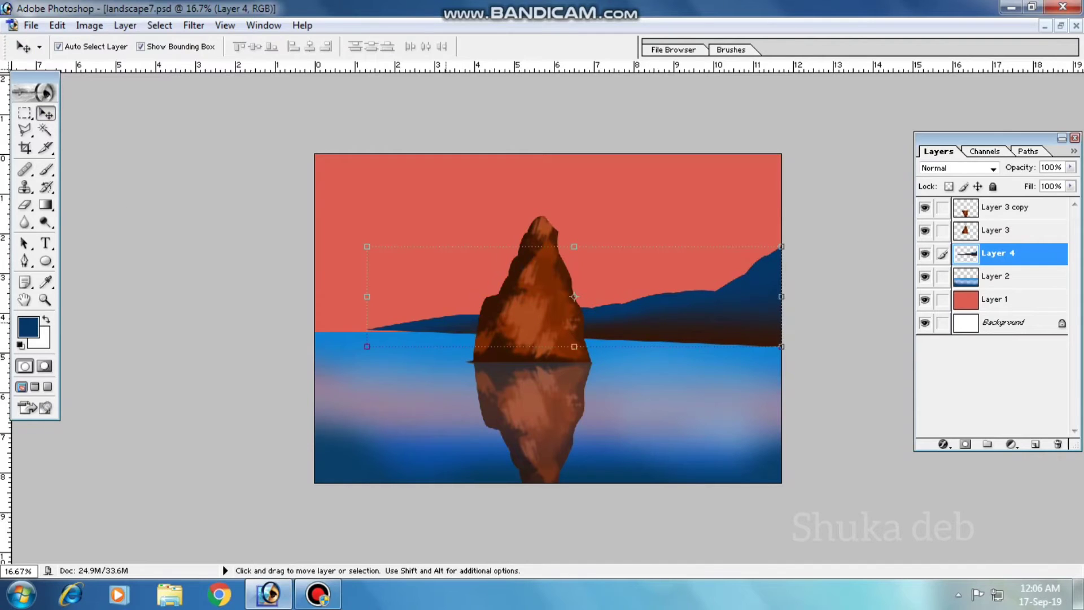
click(994, 299)
key(m)
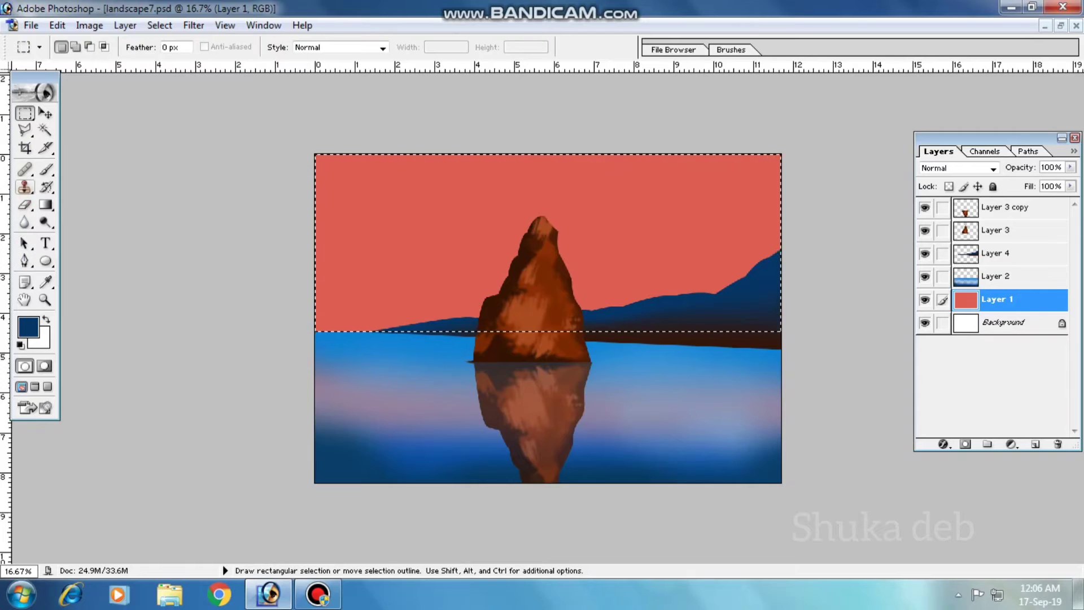
key(b)
click(107, 47)
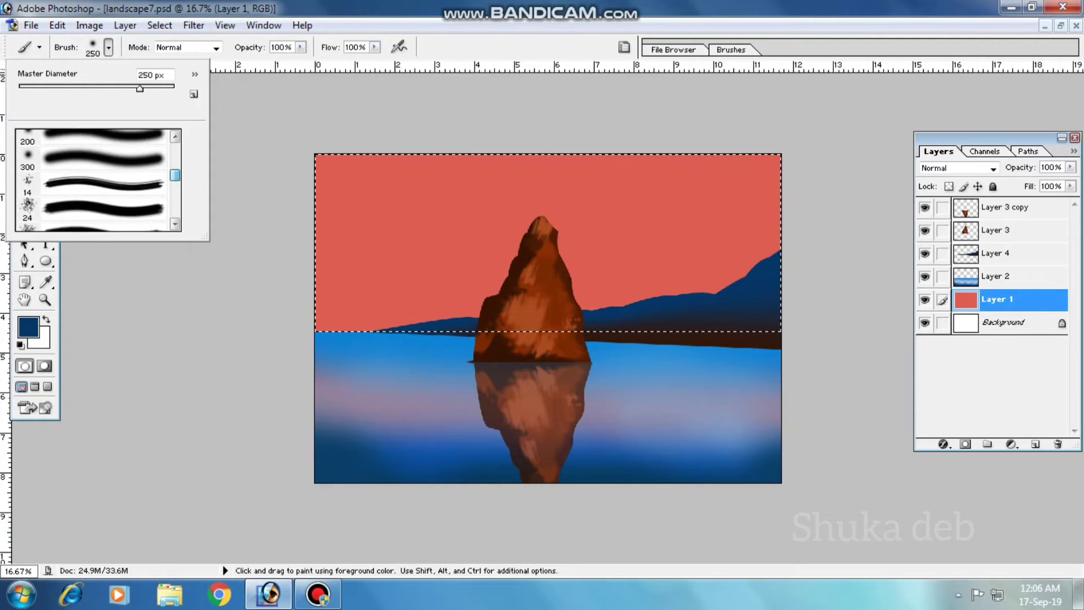
double_click(102, 169)
drag(422, 263, 474, 266)
- Dab orange-brown clouds at the sky's top right and top left
click(29, 326)
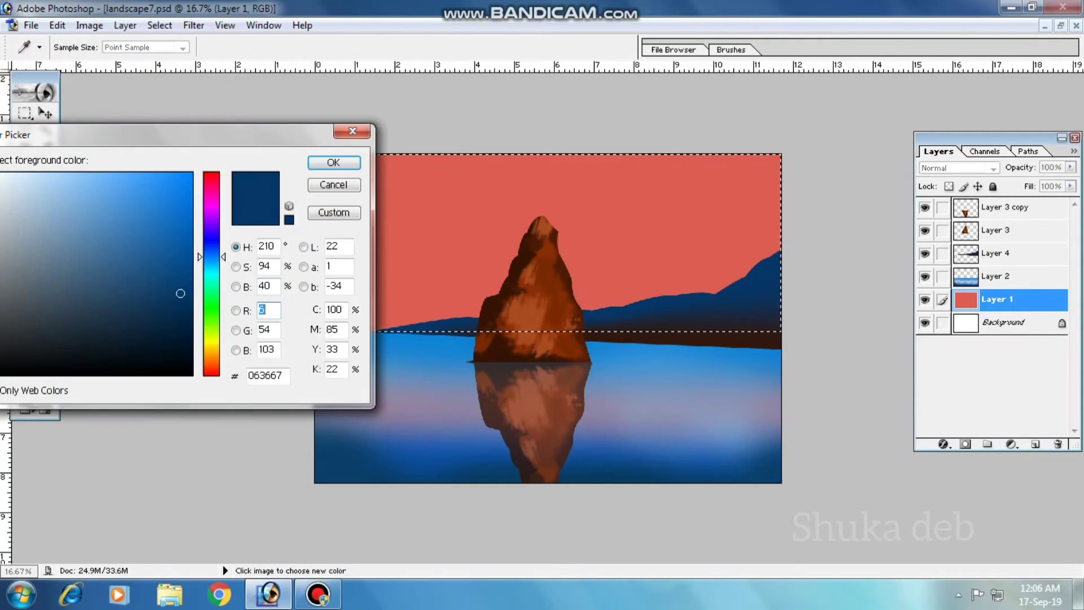
click(211, 355)
click(188, 255)
click(333, 162)
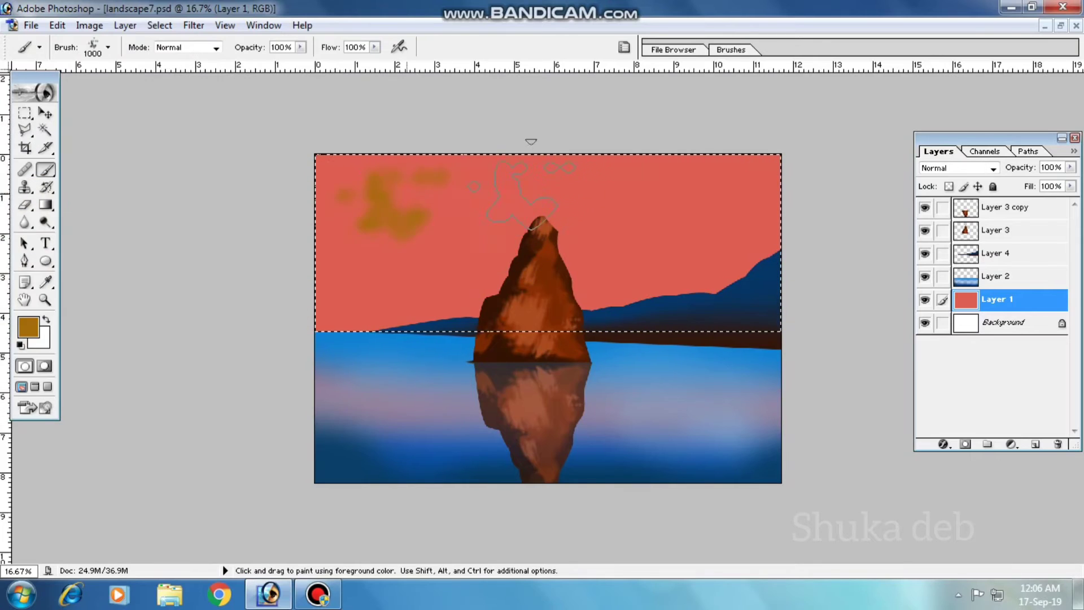
click(746, 209)
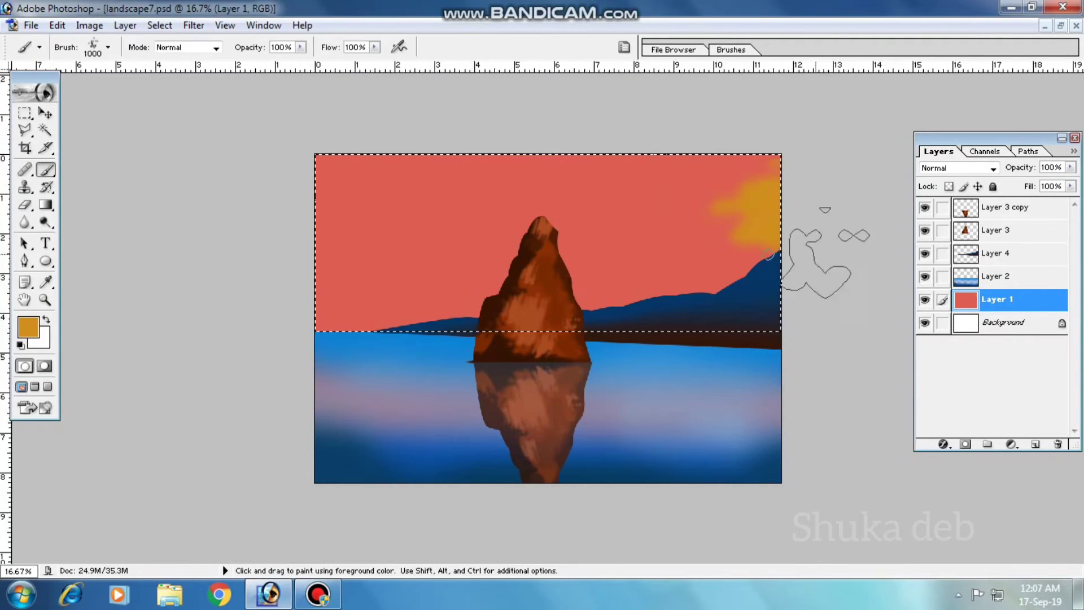
click(362, 214)
- At 36% opacity, paint an orange mid-sky streak and a mauve upper wash, then a blue cloud at full opacity
click(29, 327)
click(339, 162)
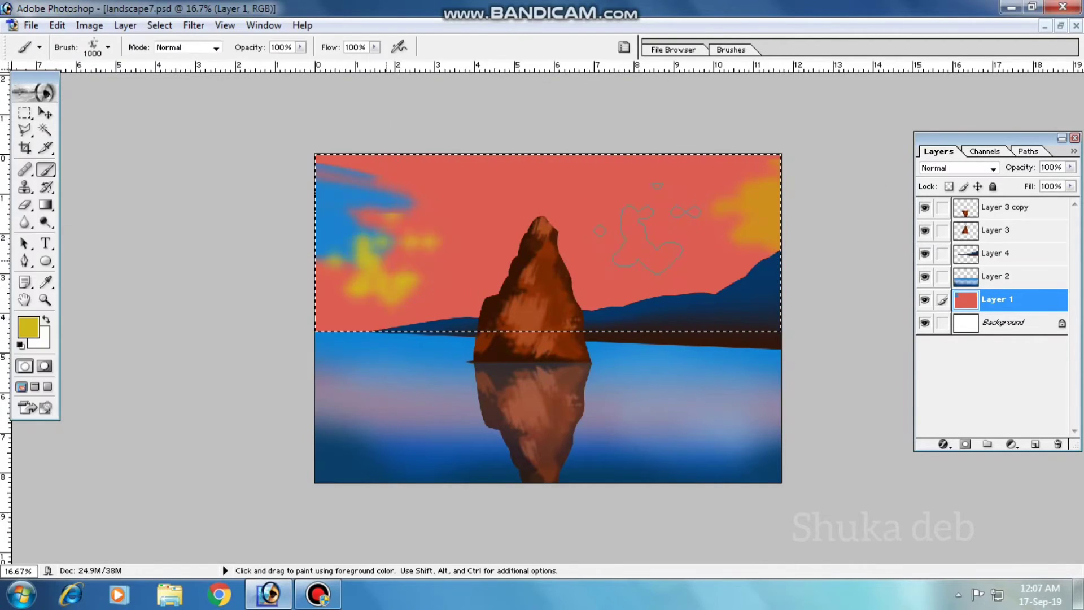
key(3)
key(6)
drag(384, 254, 525, 254)
alt+click(757, 164)
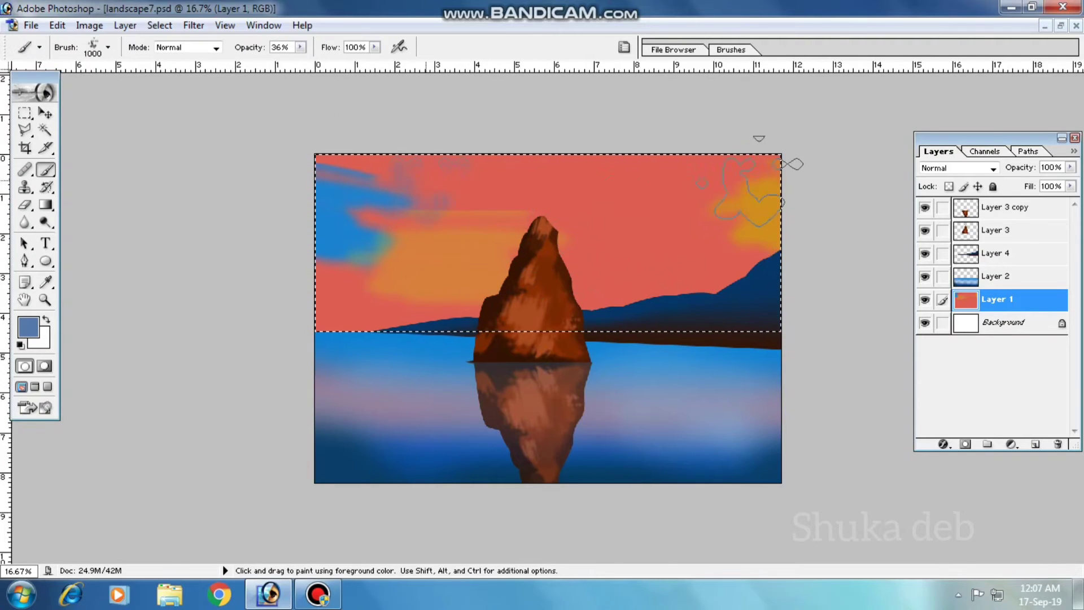
drag(441, 181, 777, 138)
key(0)
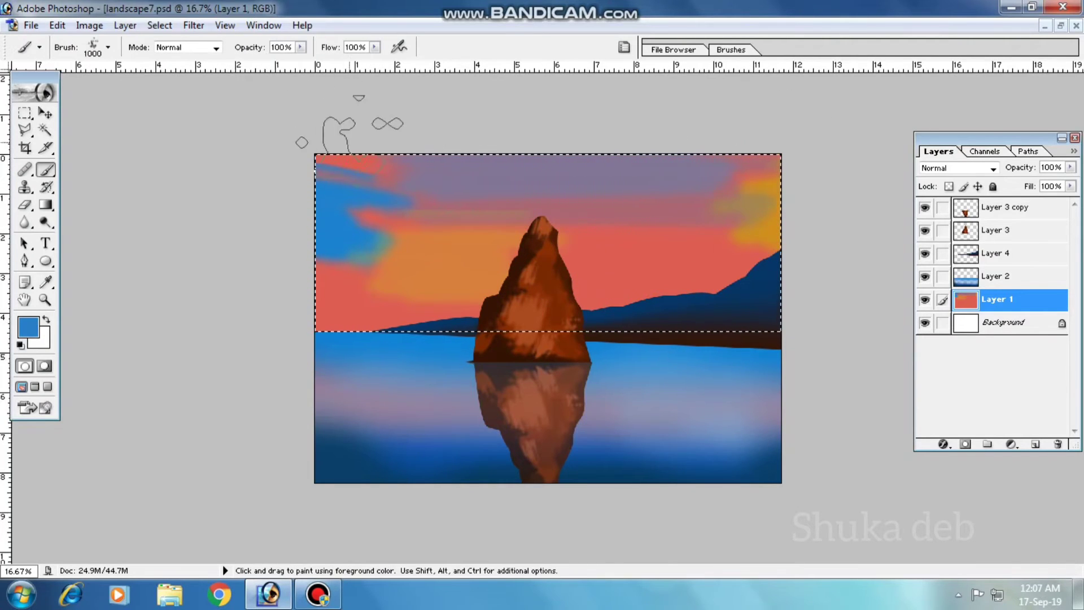
drag(500, 150, 599, 175)
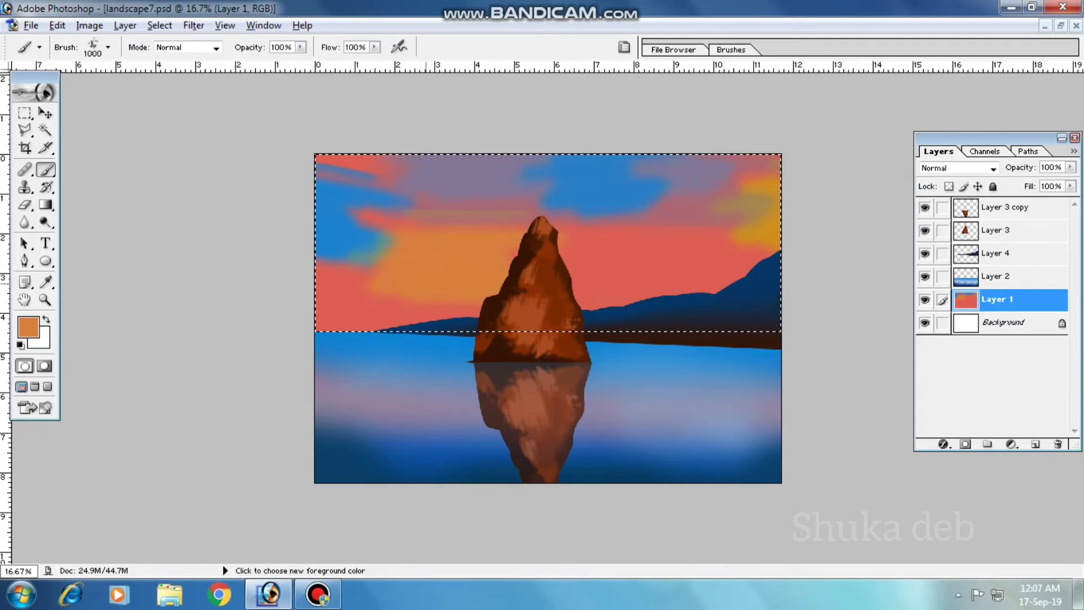
- With a 400 px soft brush at 41% opacity, blend orange and pink into the blue sky patch
click(107, 47)
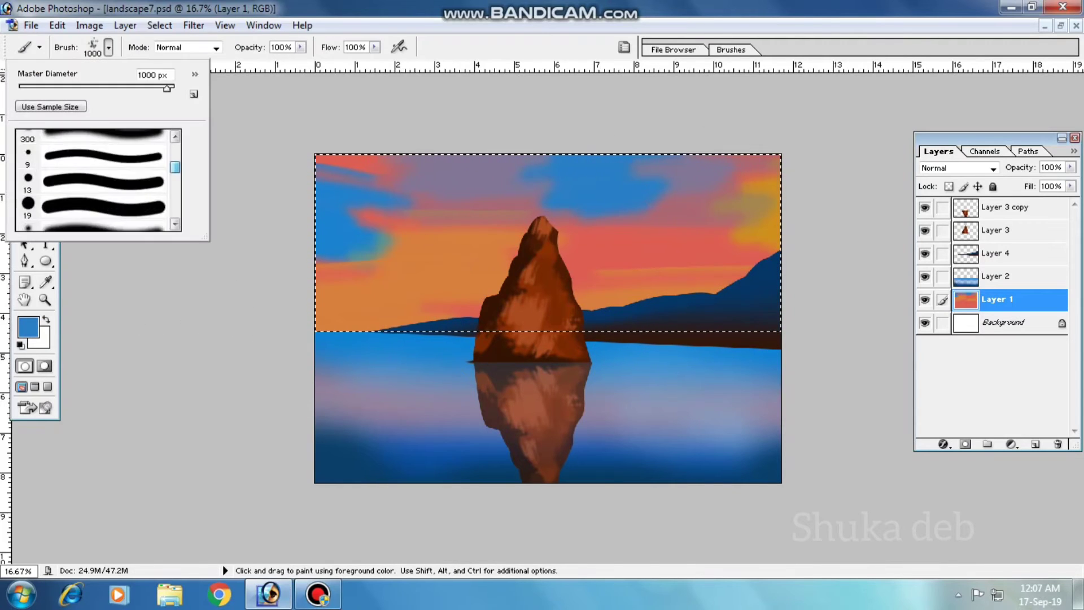
click(90, 190)
click(419, 288)
alt+click(419, 288)
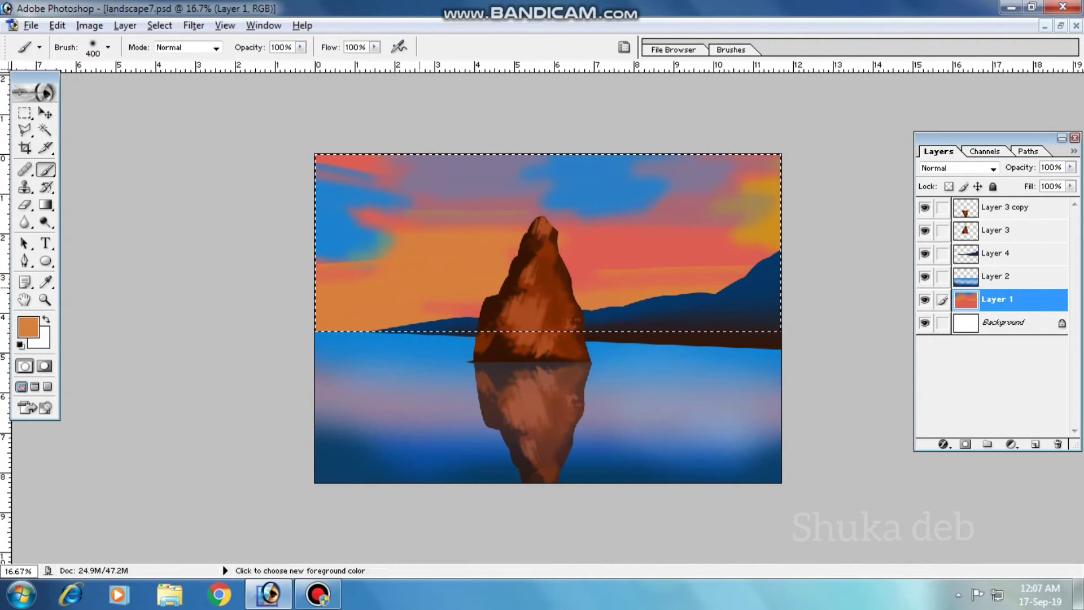
alt+click(431, 281)
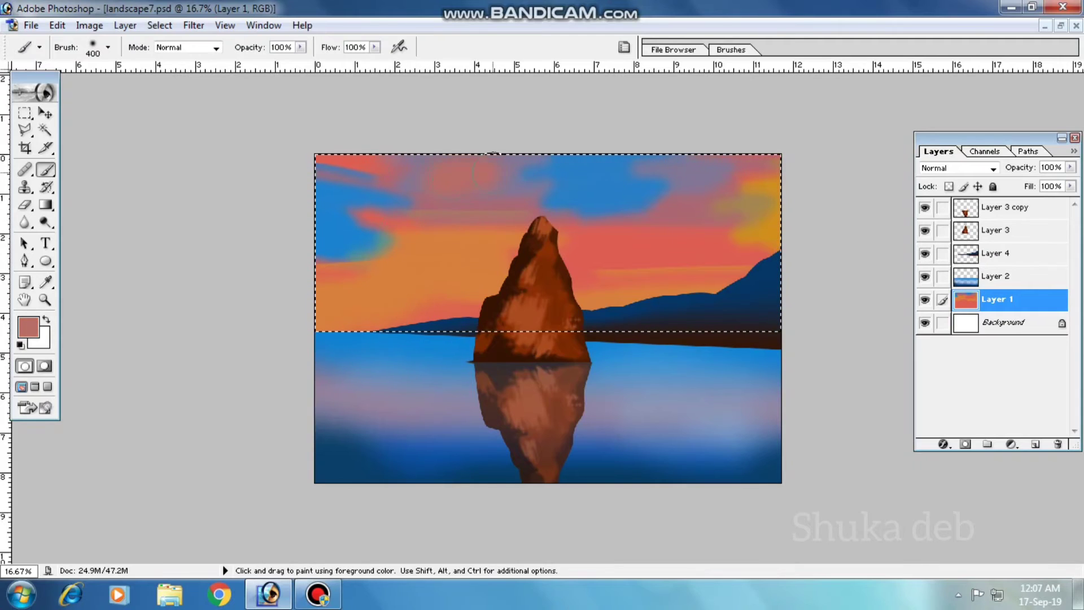
key(4)
key(1)
click(393, 117)
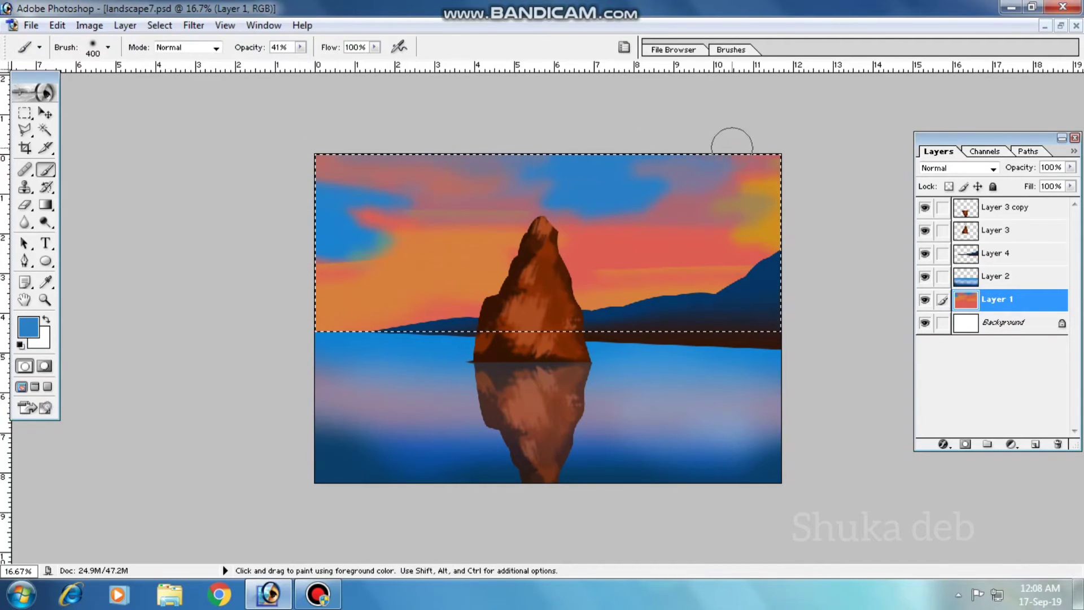
alt+click(633, 231)
drag(601, 199, 649, 198)
alt+click(339, 226)
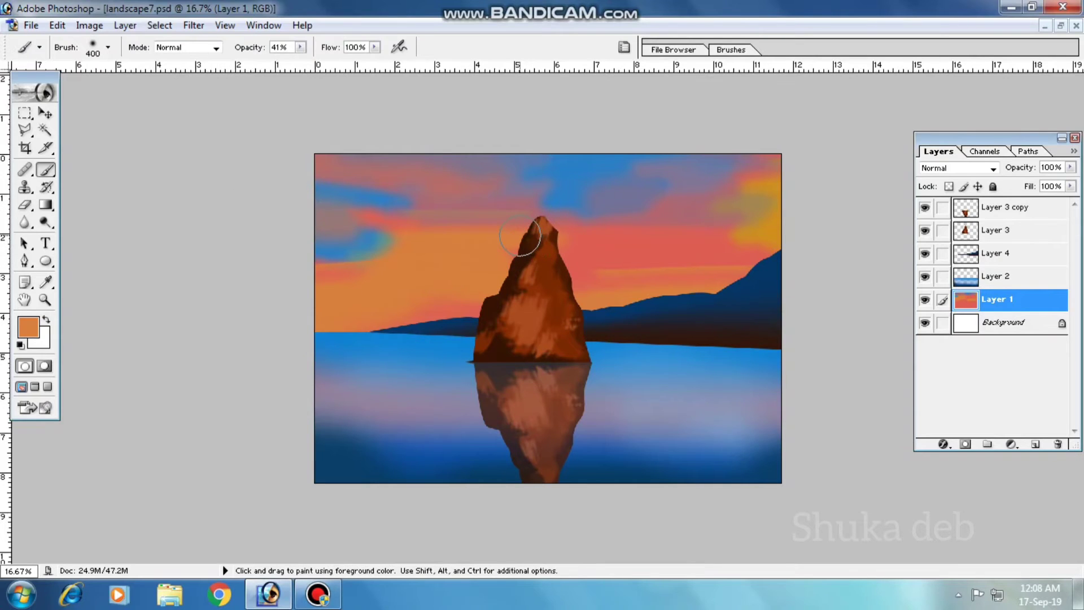
- Duplicate the hills layer Layer 4, flip it vertically and move it down into the water
key(v)
key(alt+bracketright)
key(alt+bracketright)
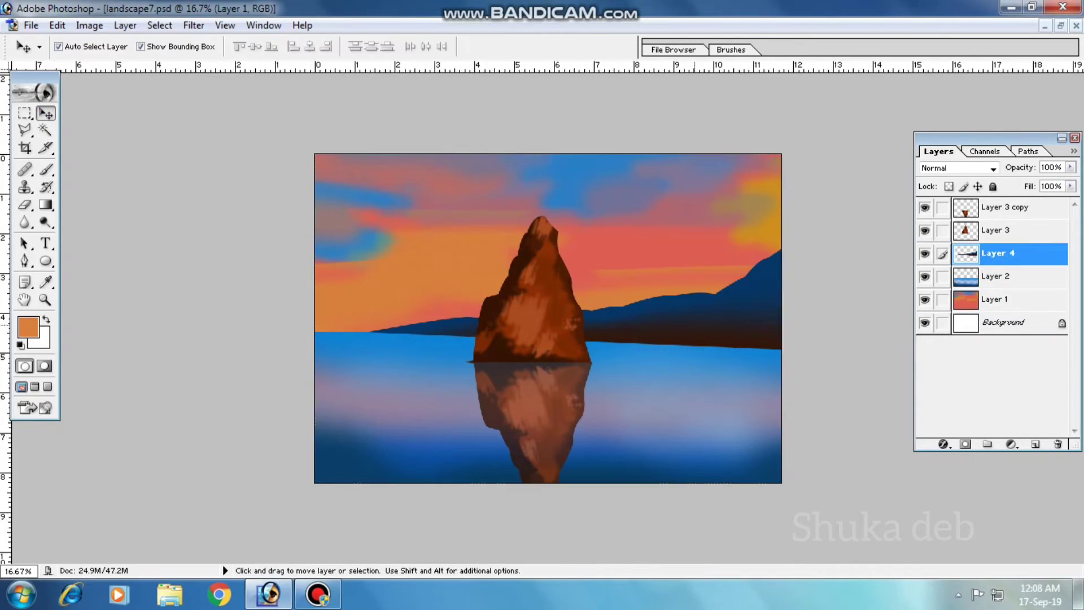
key(ctrl+j)
key(ctrl+t)
right_click(693, 322)
click(728, 534)
drag(678, 316, 678, 382)
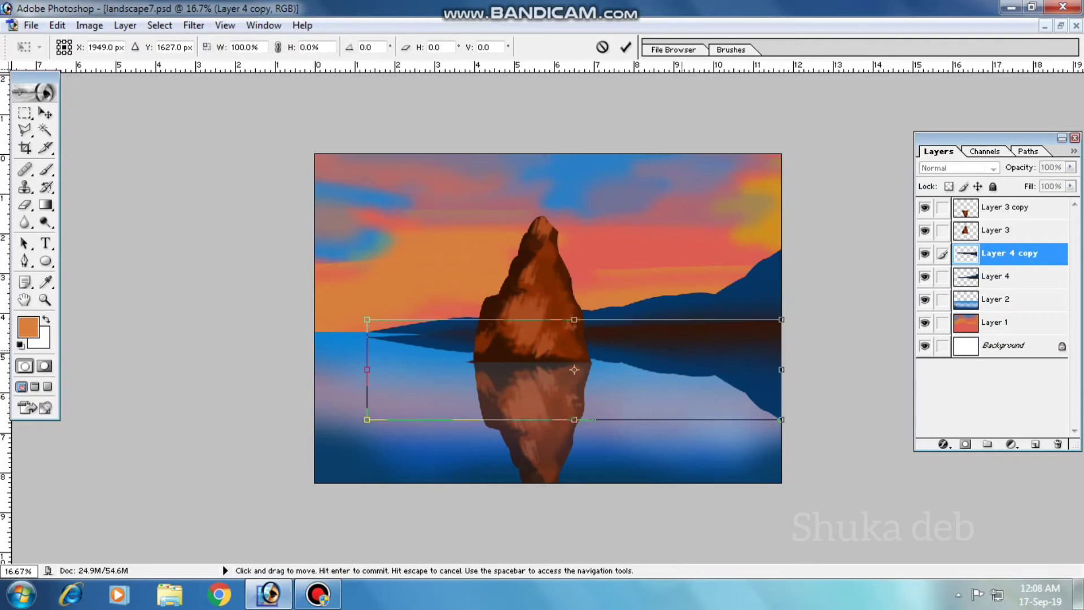
key(Return)
- Try lower opacities on the hills reflection and the original Layer 4 hills
click(1070, 167)
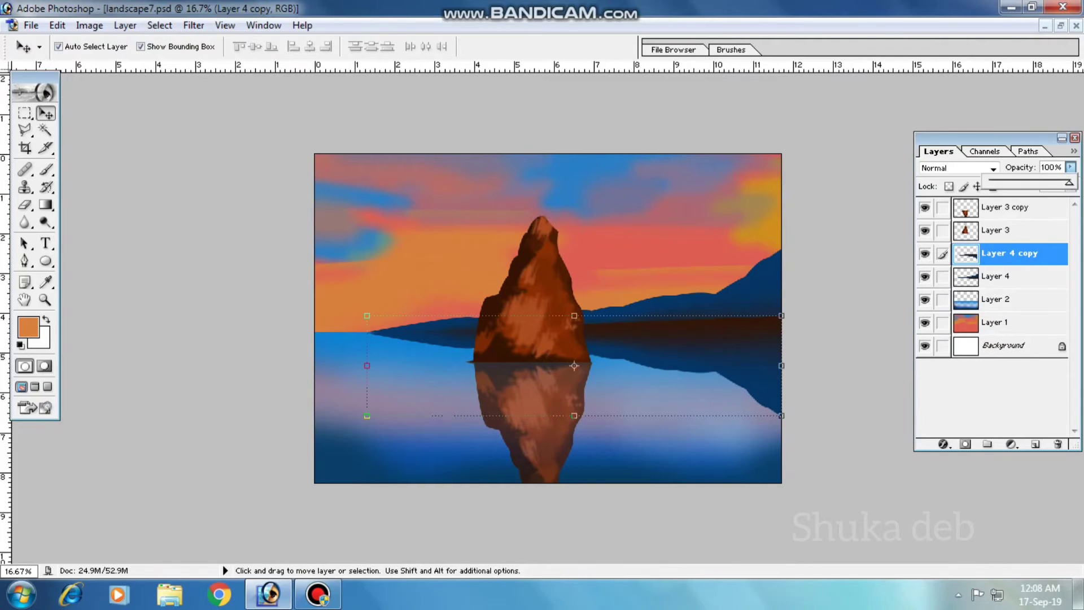
drag(1071, 182, 1046, 182)
key(Escape)
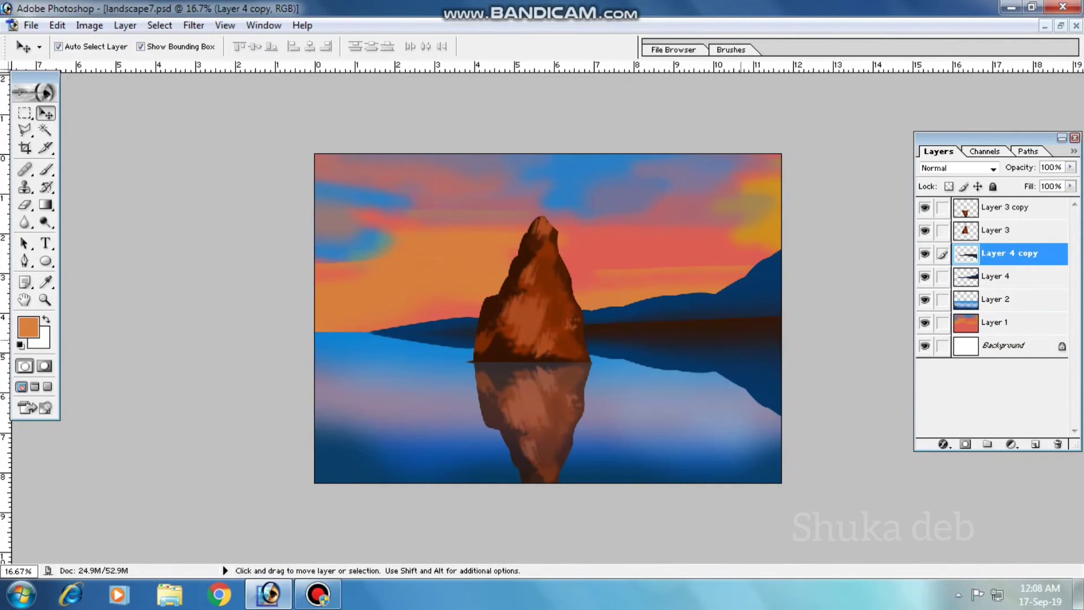
click(994, 277)
click(1070, 167)
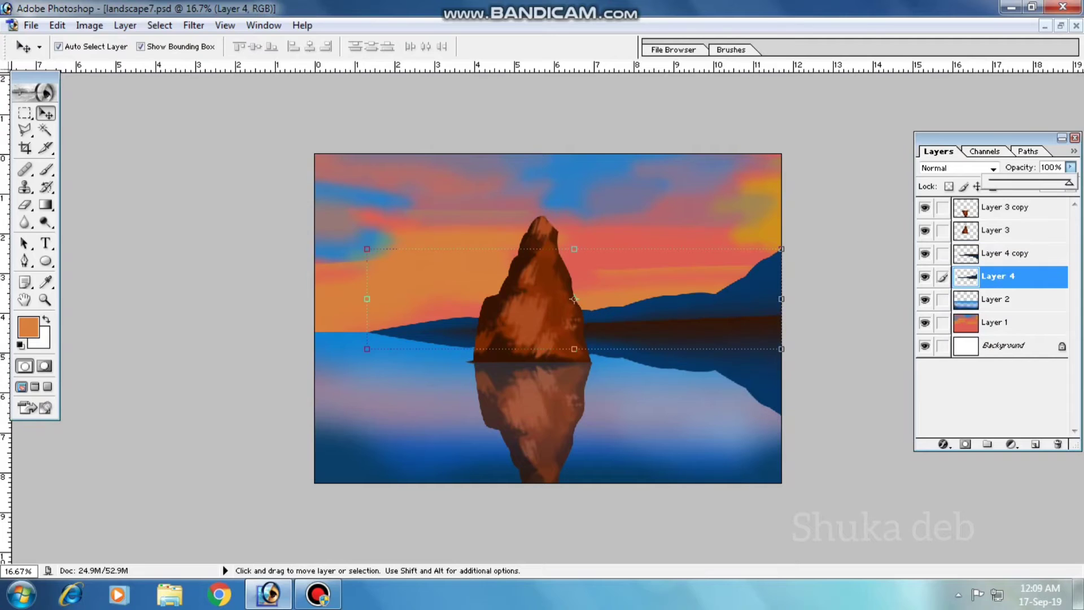
drag(1070, 182, 1024, 182)
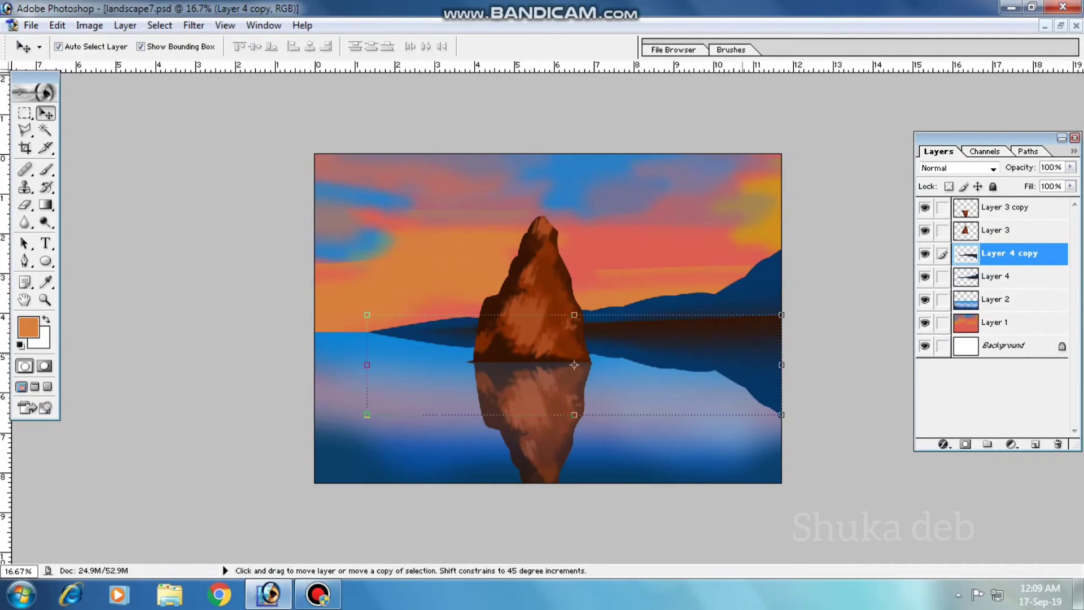
click(997, 276)
click(1071, 167)
drag(1072, 183, 1034, 183)
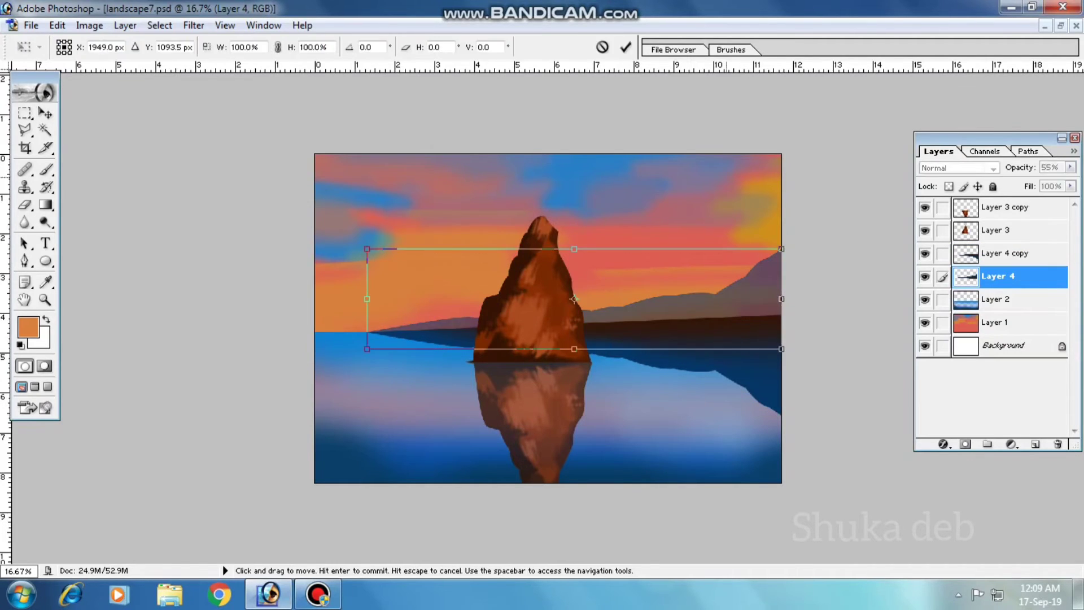
click(997, 253)
- Set the rock reflection layer Layer 3 copy to 100% opacity
click(997, 276)
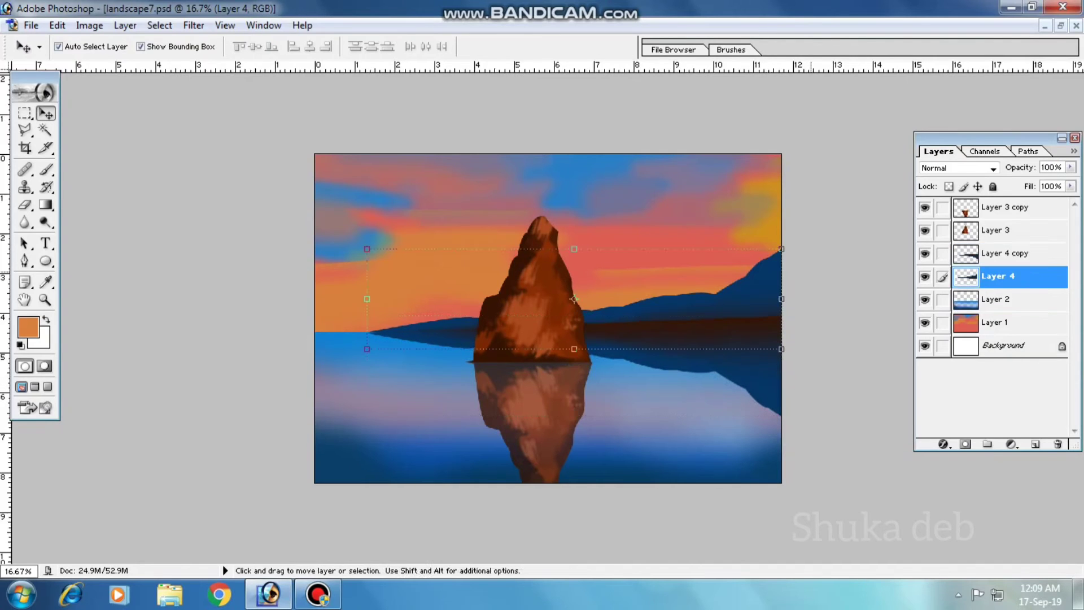
click(997, 207)
double_click(1050, 167)
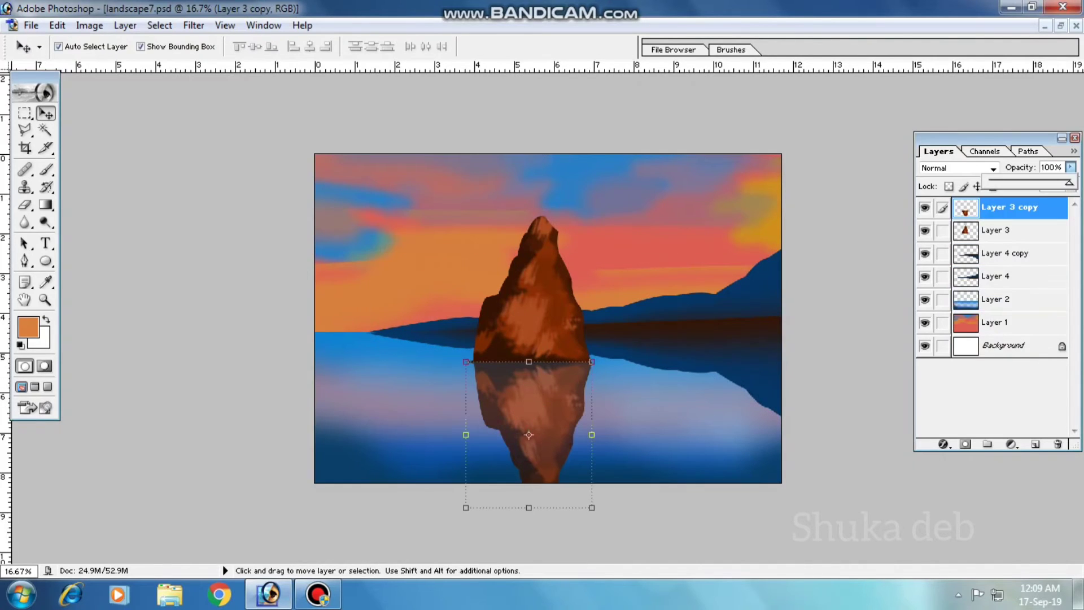
text(100)
key(Return)
click(997, 299)
- Add a new layer and brush a dark smudge on the lower-left water
key(b)
click(1035, 445)
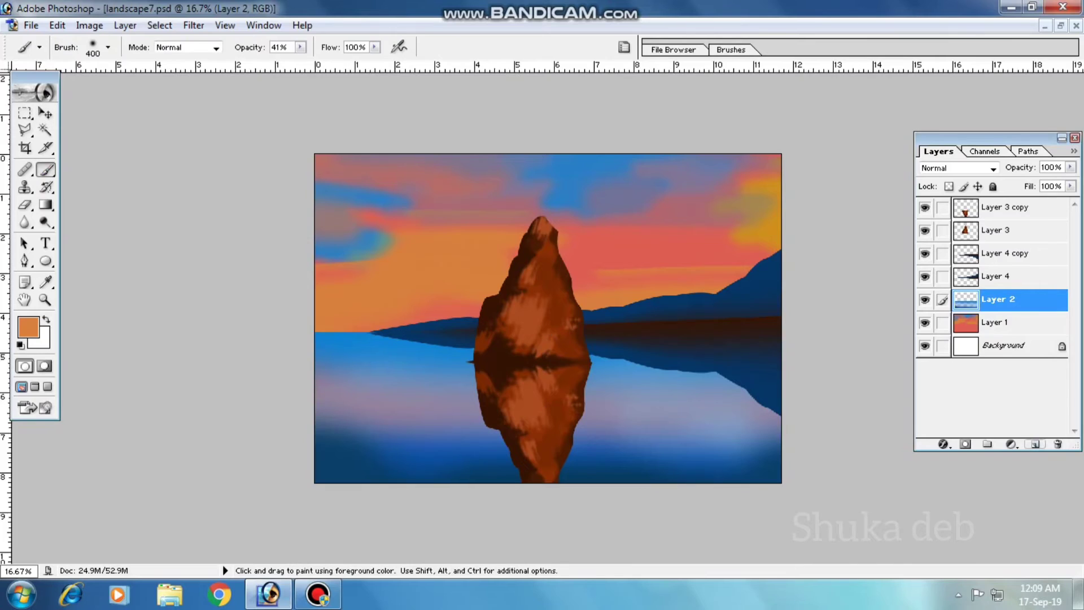
mouse_move(316, 418)
mouse_down()
mouse_move(361, 401)
mouse_move(308, 449)
mouse_up()
- Darken the lower-left water with dark blue at full opacity
key(0)
drag(336, 398, 295, 472)
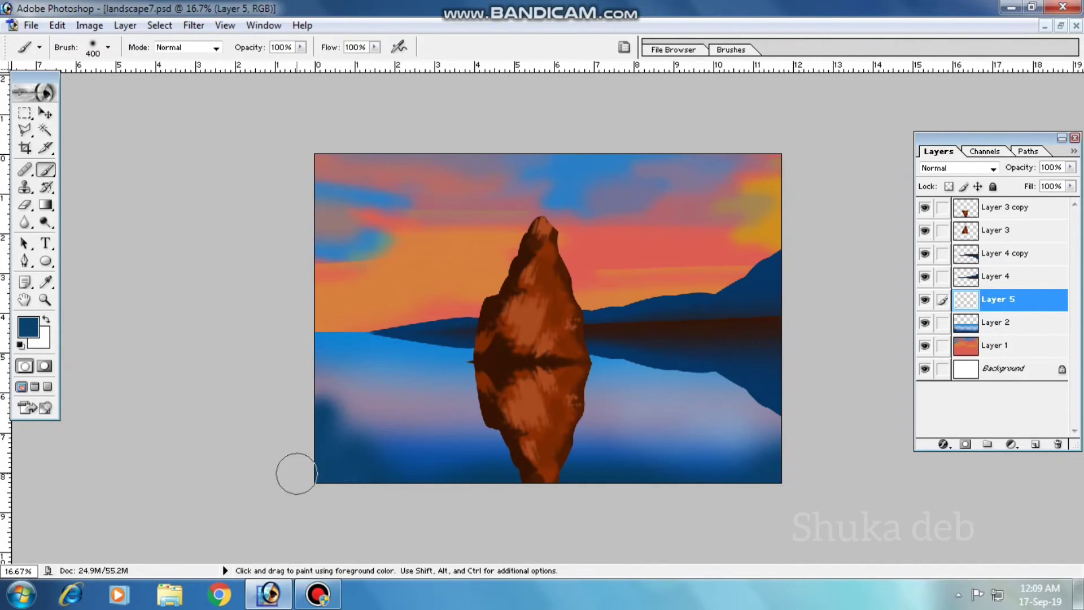
alt+click(327, 480)
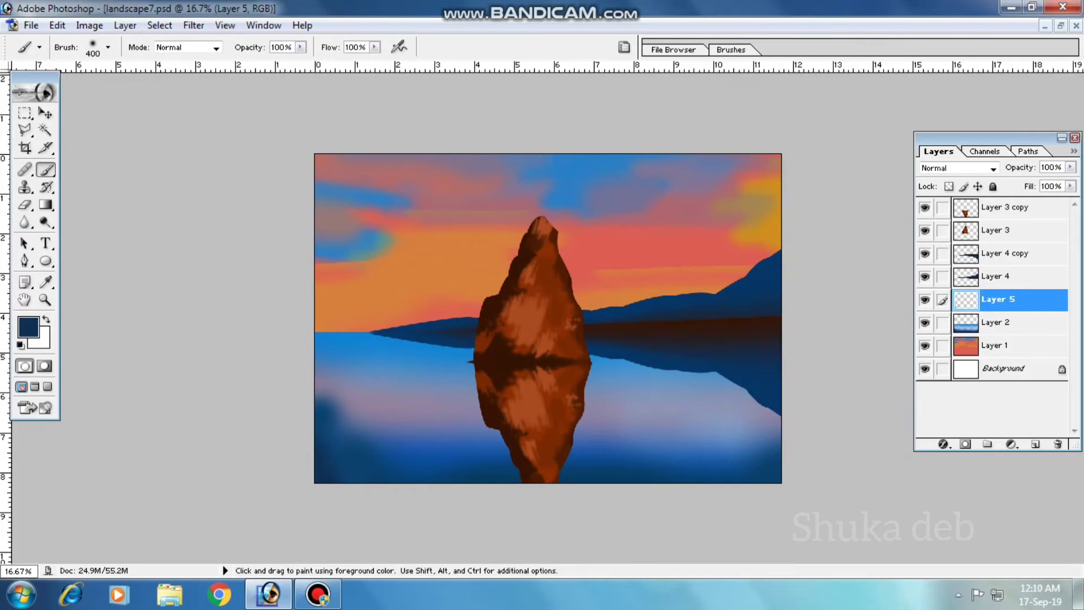
- On a new layer, paint thin navy reed stalks in the lower-left water, zooming in for detail
click(1035, 444)
click(28, 326)
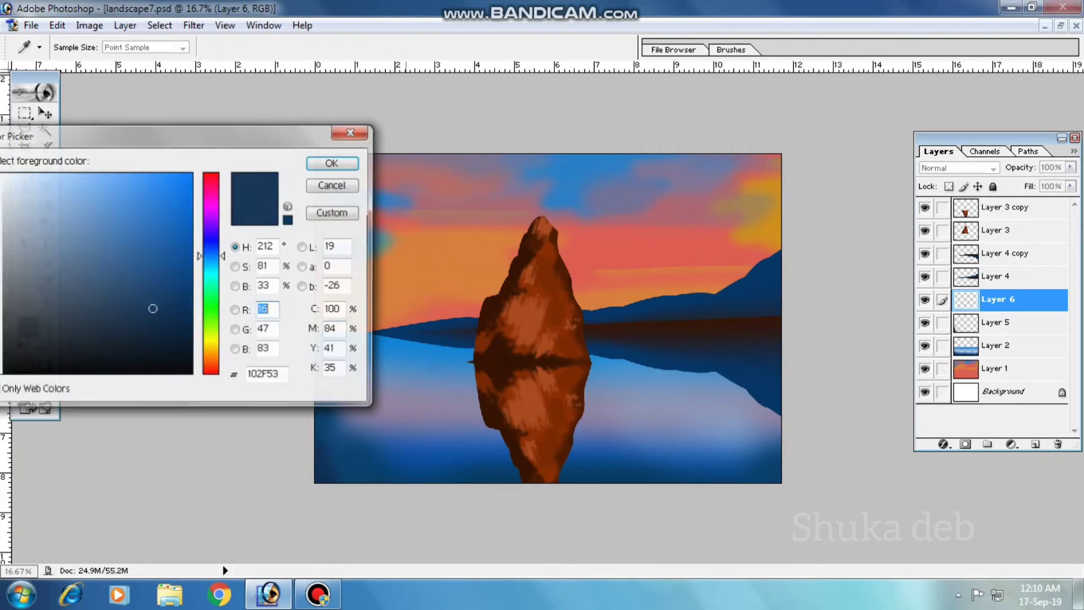
click(170, 320)
click(331, 164)
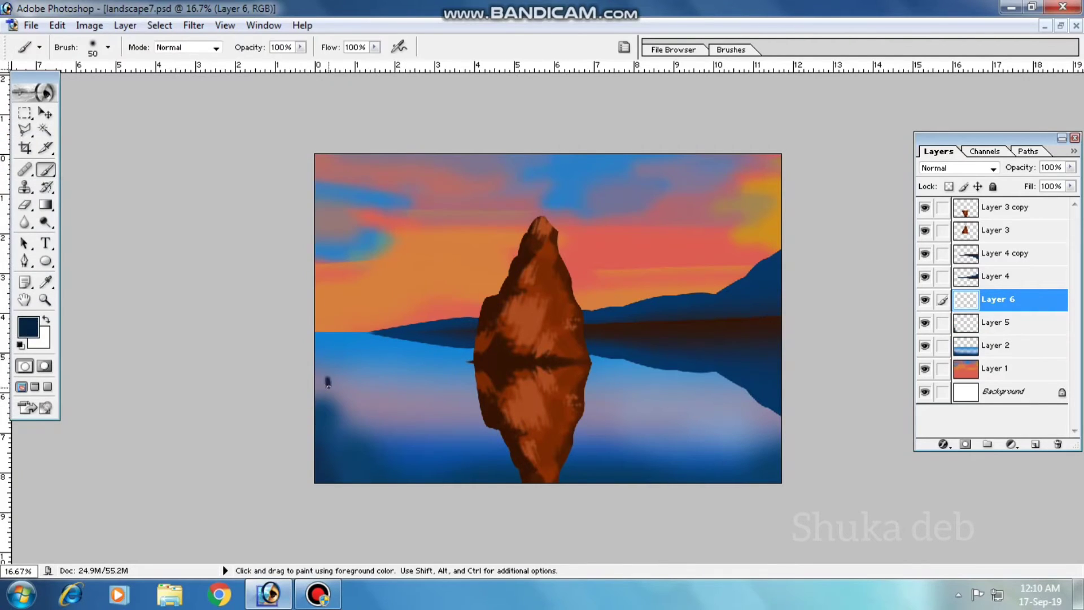
drag(328, 382, 322, 479)
key(bracketleft)
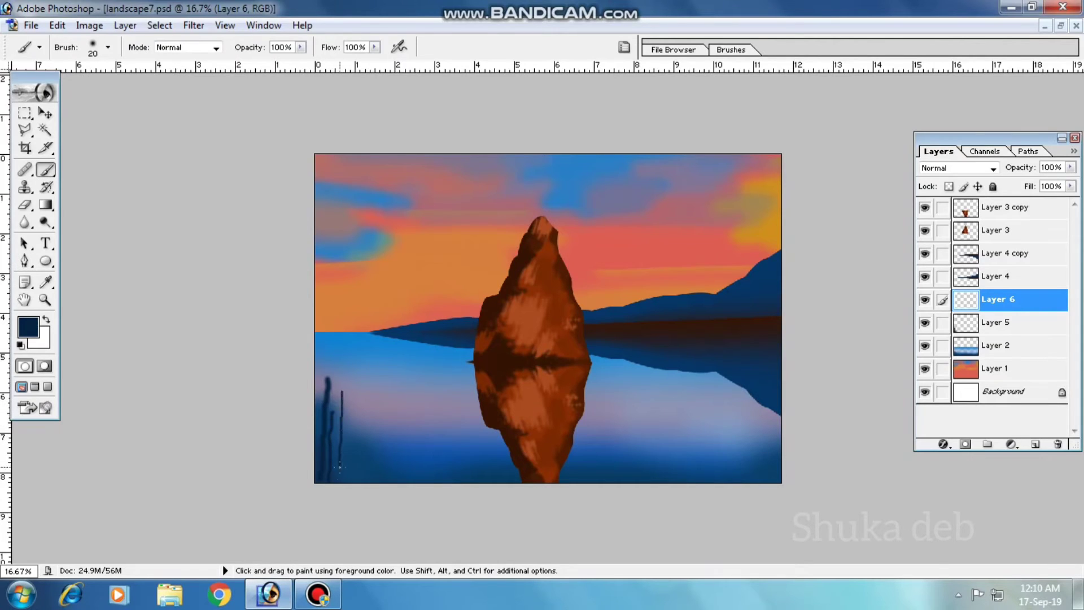
key(ctrl+plus)
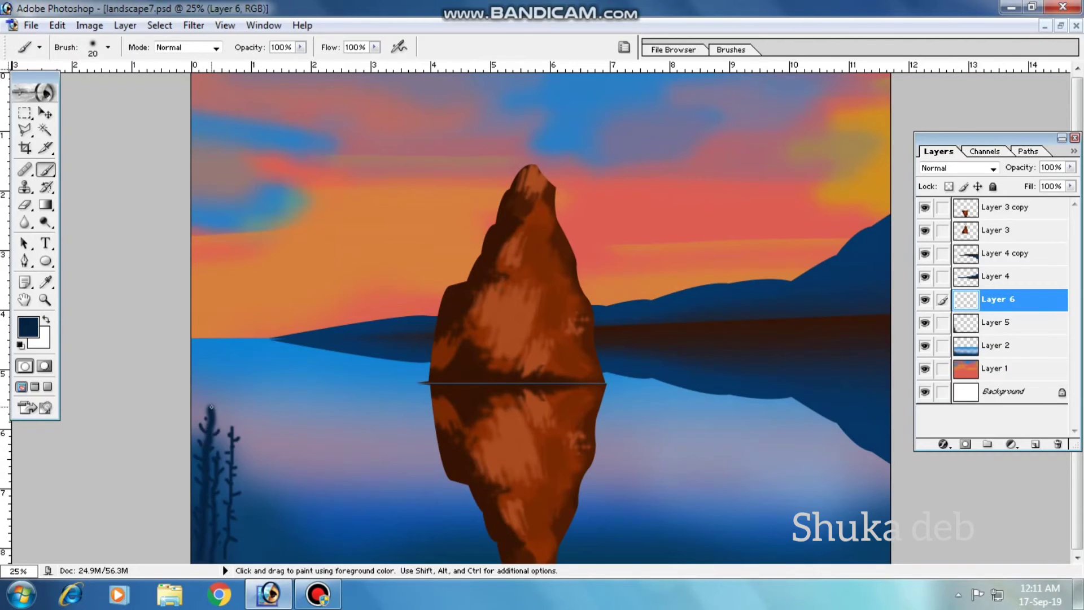
key(ctrl+minus)
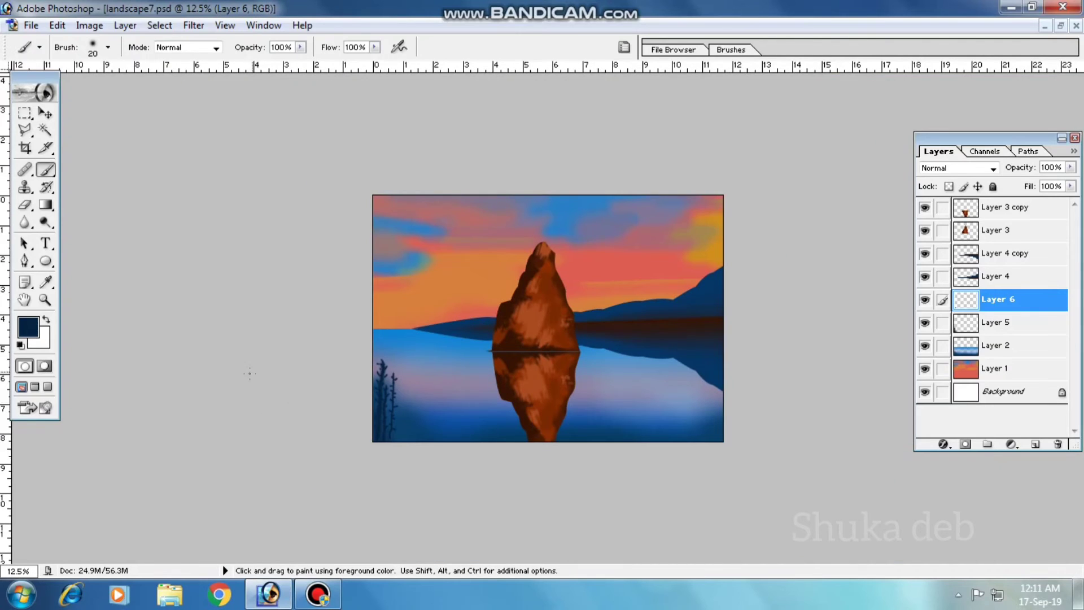
- Add Layer 7 at the top of the stack with light blue as the paint colour
ctrl+click(1035, 444)
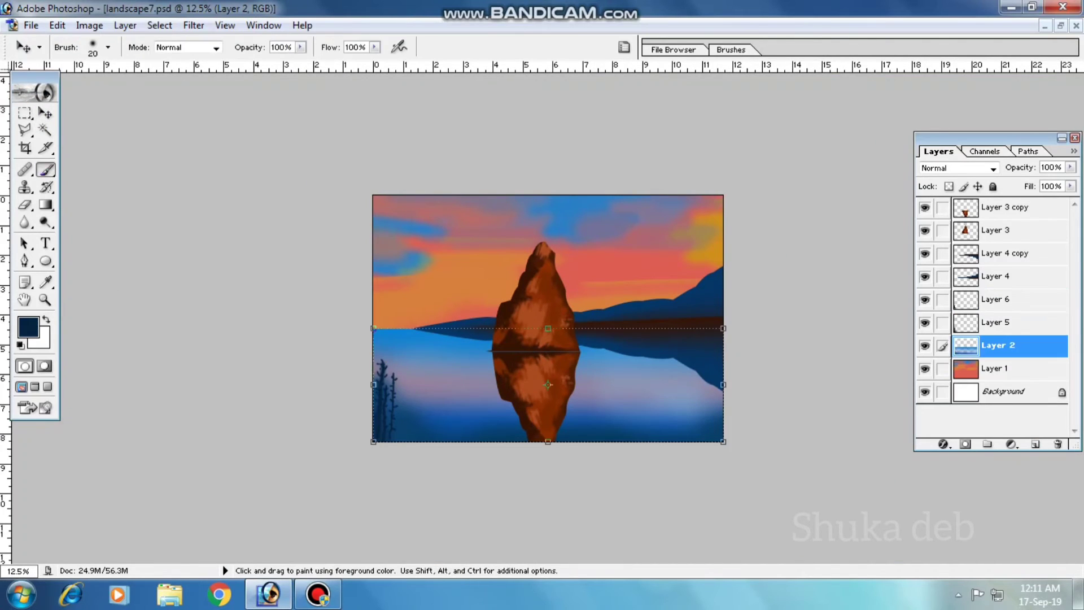
click(28, 327)
click(73, 194)
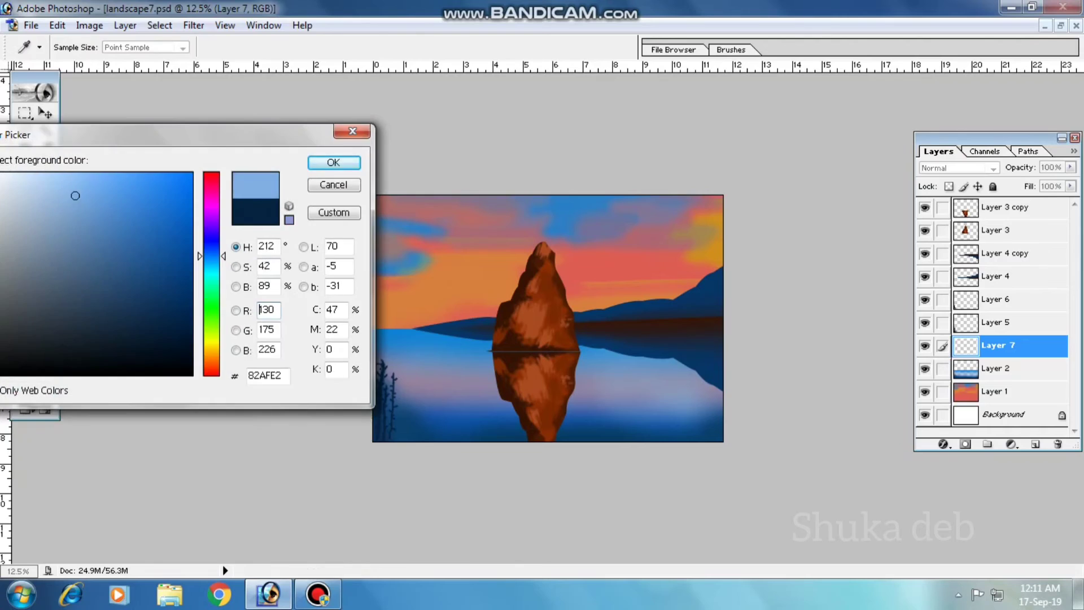
click(346, 162)
click(301, 47)
key(ctrl+bracketright)
key(ctrl+bracketright)
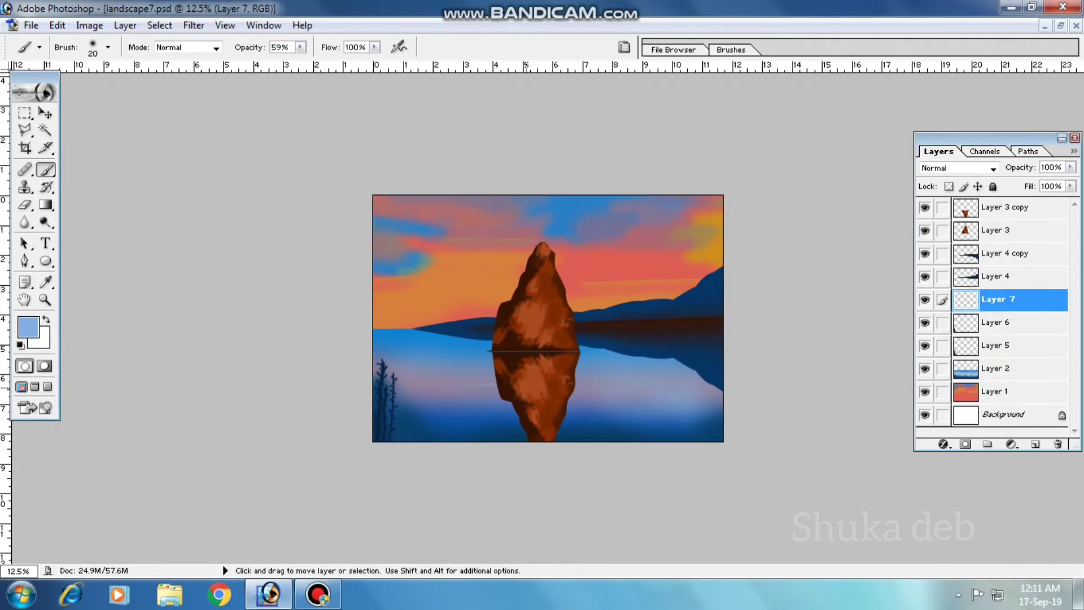
key(ctrl+shift+bracketright)
key(ctrl+bracketleft)
key(ctrl+bracketleft)
key(ctrl+shift+bracketright)
- With a large brush, paint light-blue mist under the rock and across the water
key(ctrl+plus)
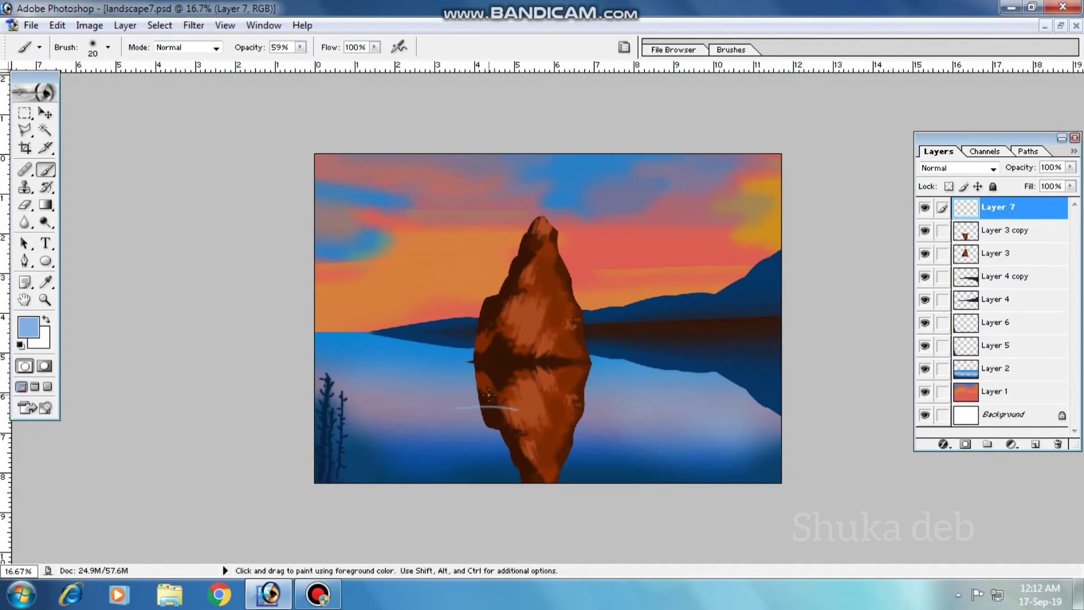
key(bracketright)
key(bracketright)
key(bracketright)
drag(464, 403, 522, 399)
drag(484, 364, 292, 346)
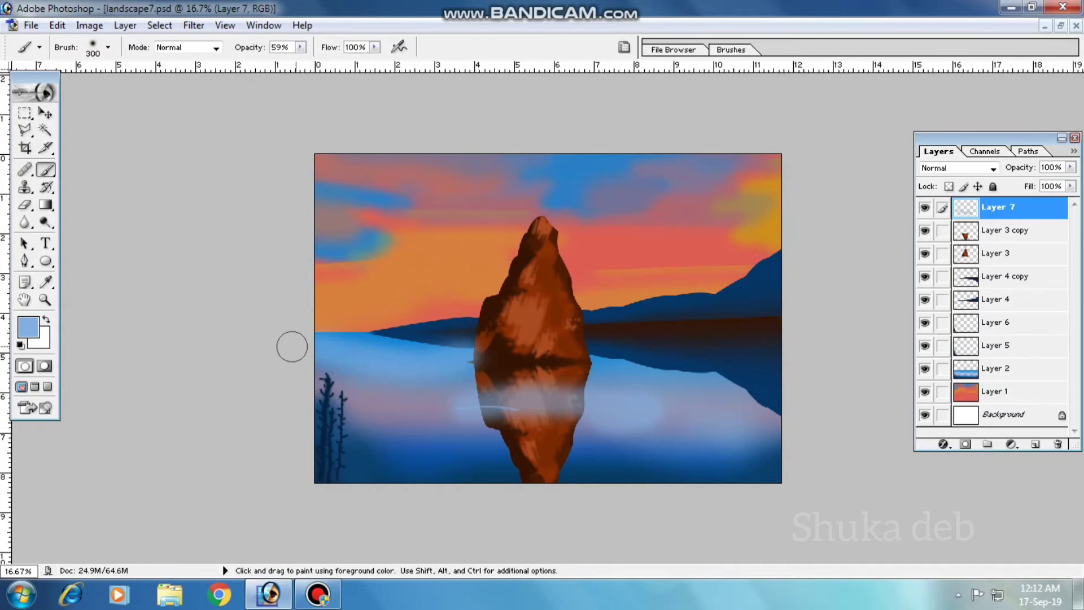
drag(593, 362, 642, 356)
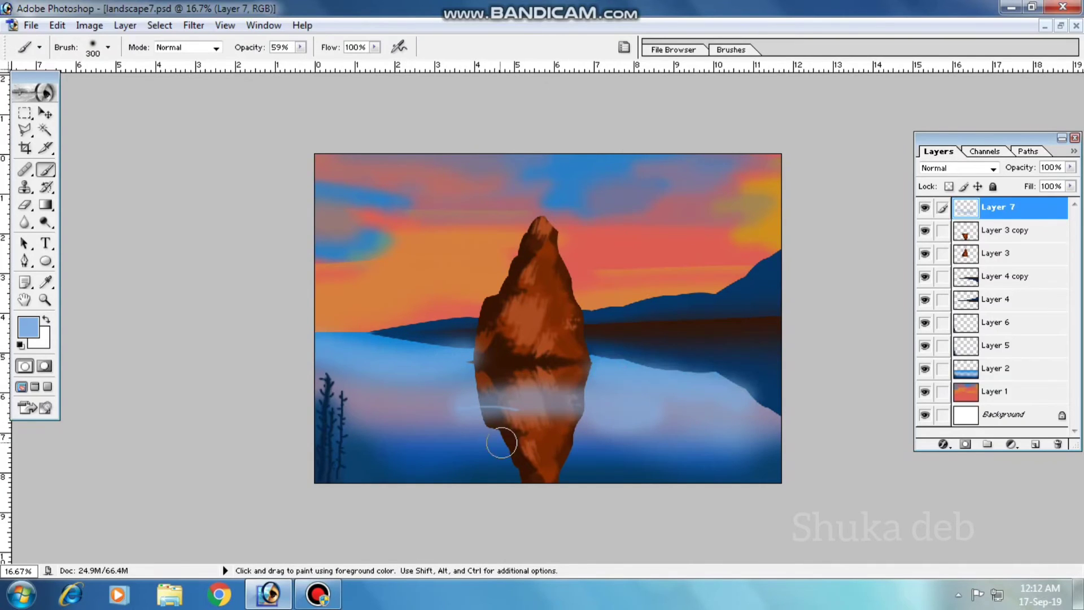
- Sample sky colours and tint the right and left water orange-pink at 24% opacity
alt+click(462, 316)
key(2)
key(4)
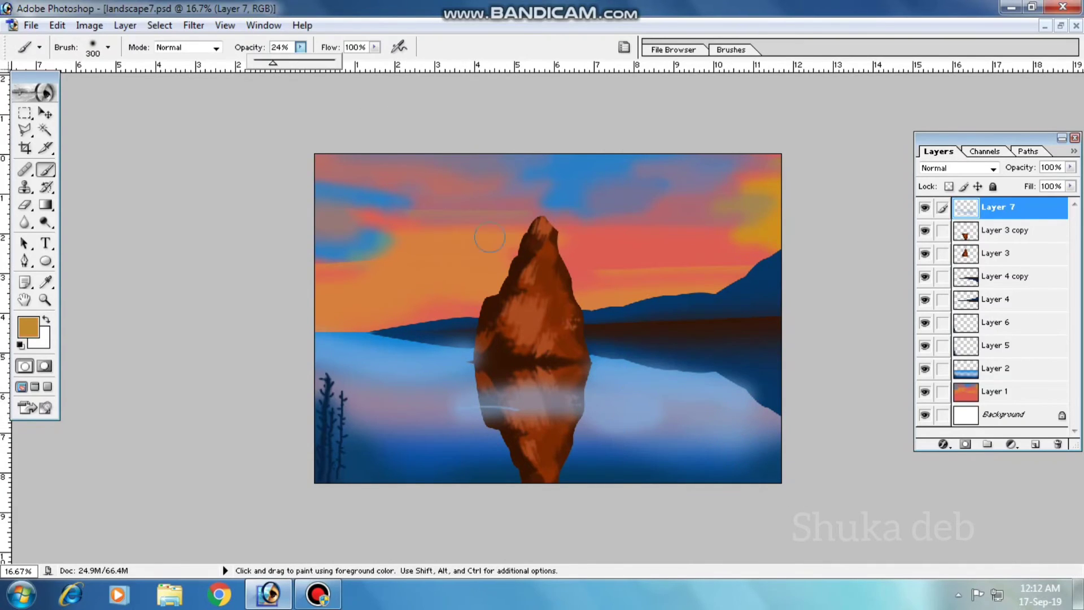
drag(692, 417, 737, 420)
alt+click(757, 243)
alt+click(451, 328)
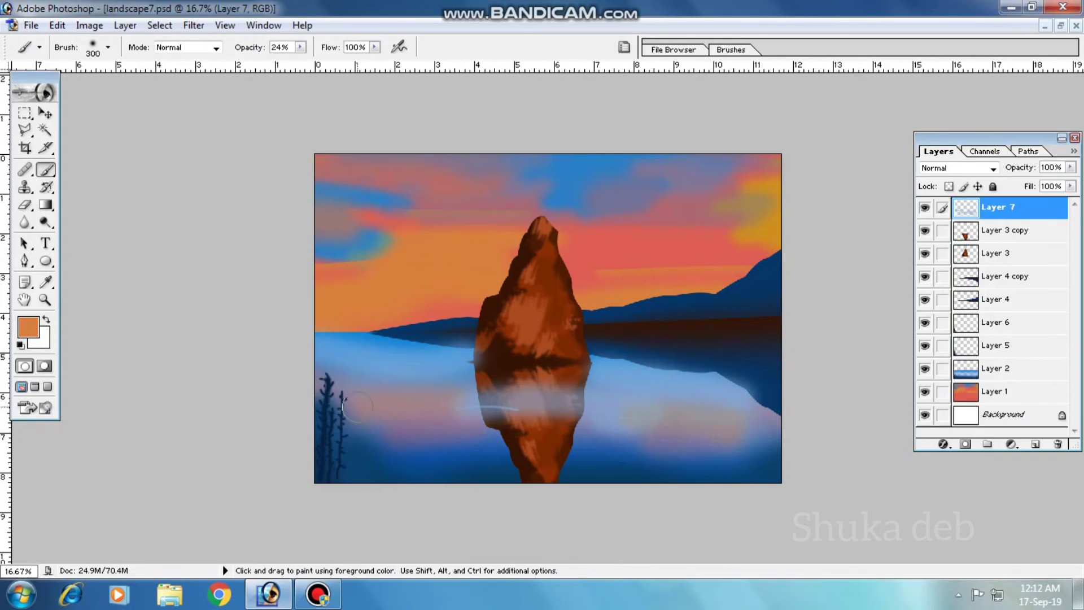
drag(350, 411, 452, 412)
- With a smaller brush, paint blue streaks across the rock's reflection
click(301, 47)
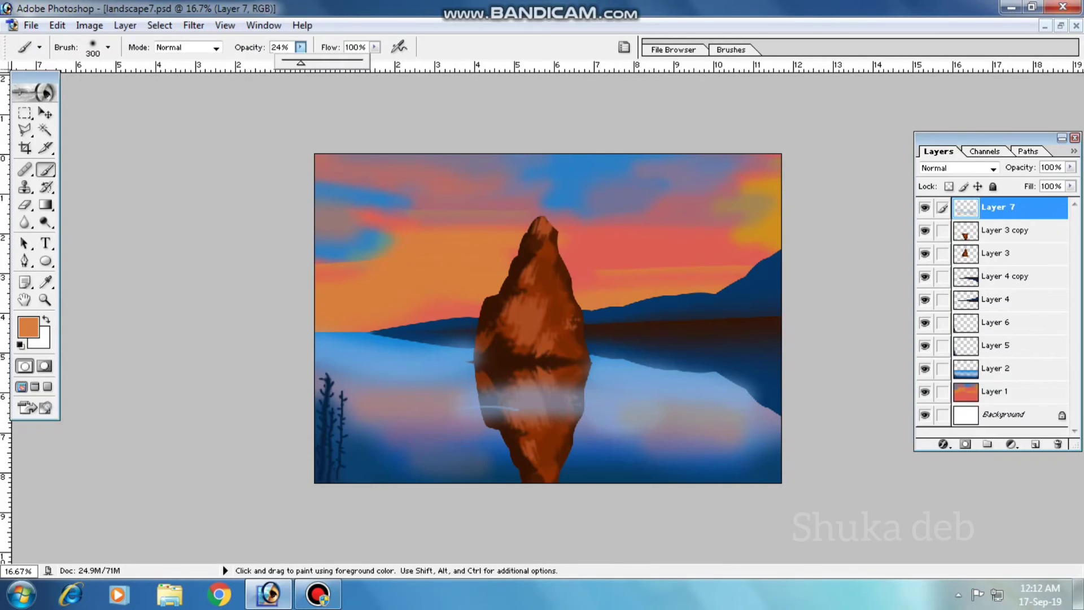
key(bracketleft)
key(bracketleft)
key(bracketleft)
alt+click(491, 399)
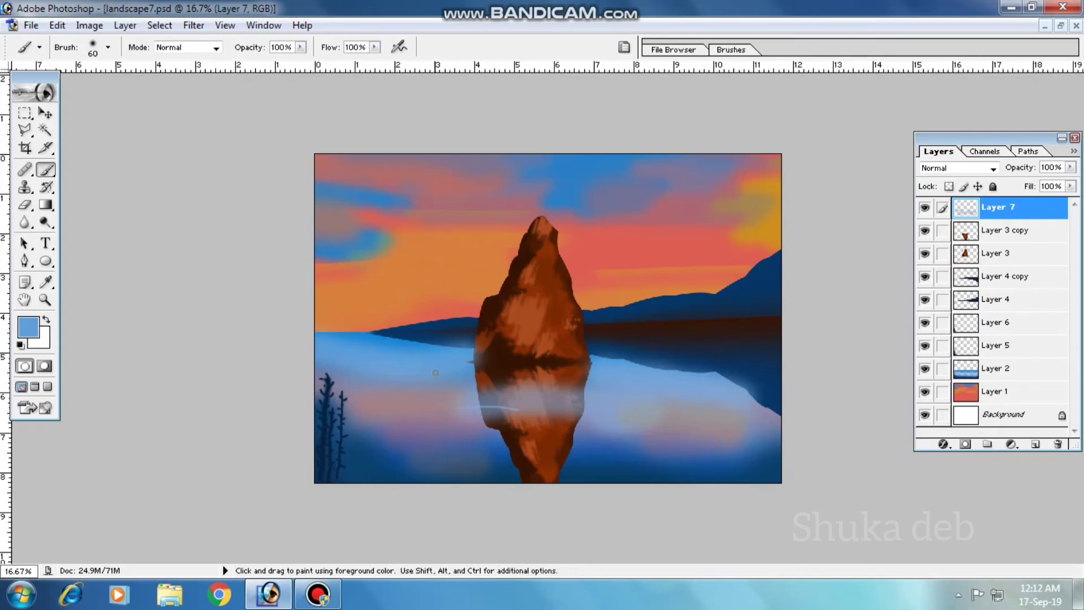
drag(471, 401, 624, 407)
click(318, 594)
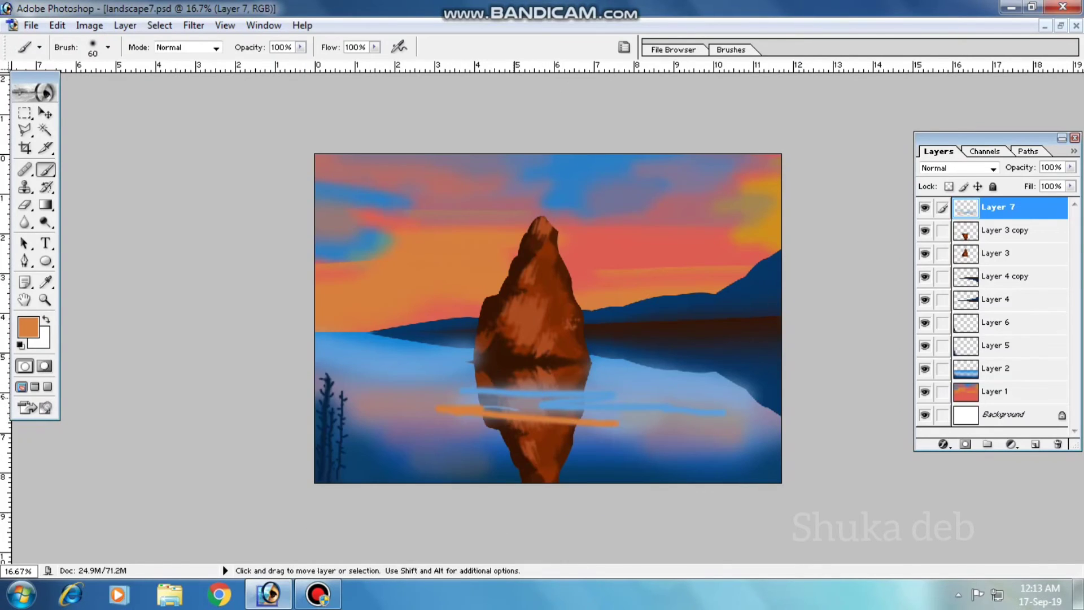
key(bracketleft)
key(bracketleft)
key(bracketleft)
drag(556, 386, 477, 386)
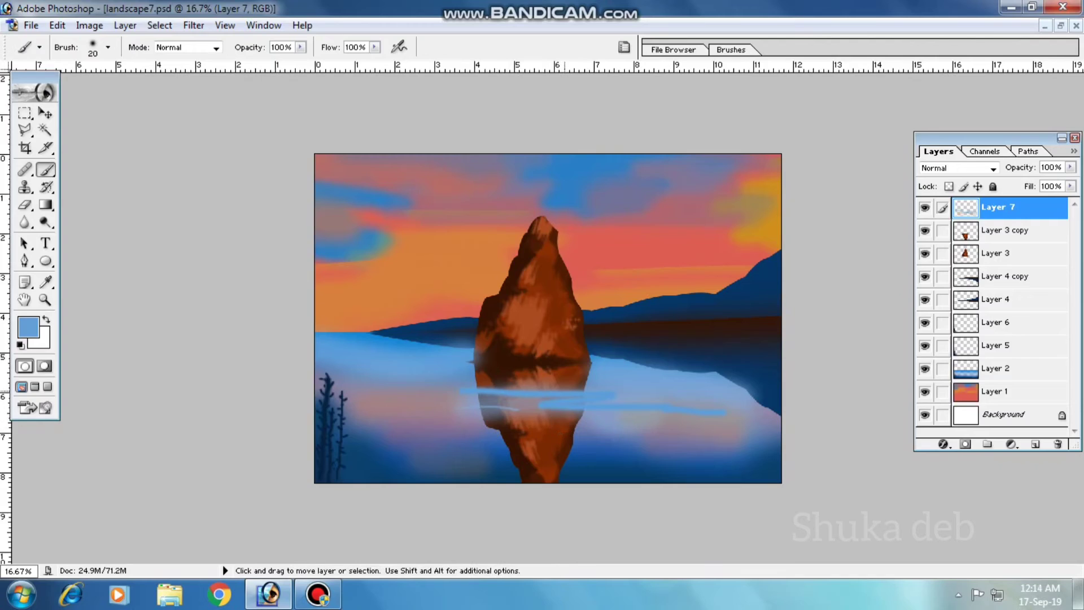
- Paint another light-blue streak with a 50 px brush at 33% opacity, then sample orange from the sky
key(bracketright)
key(bracketright)
key(bracketright)
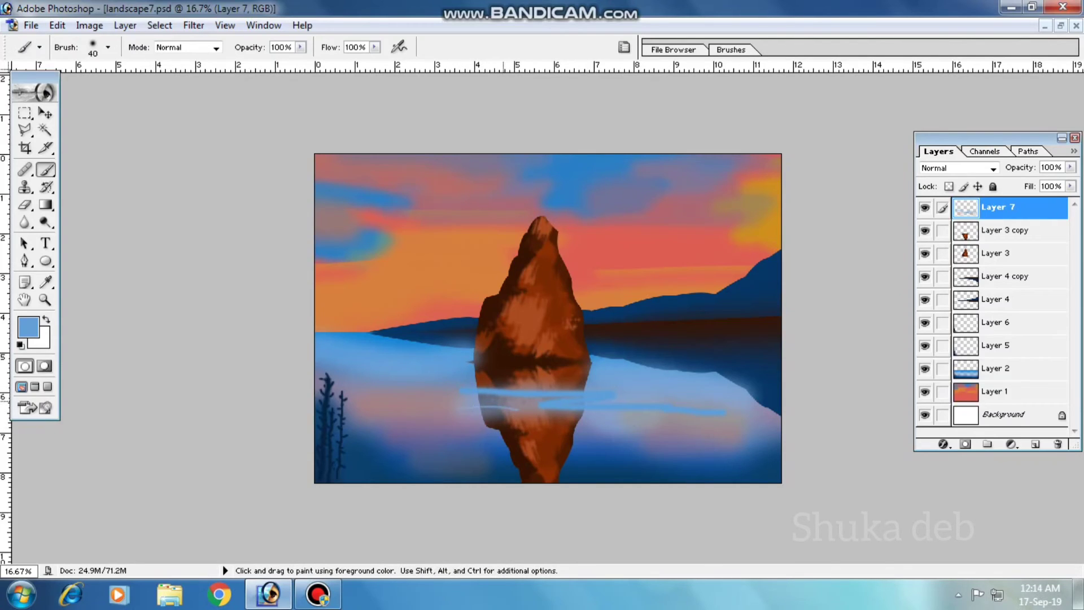
drag(502, 400, 400, 400)
click(301, 47)
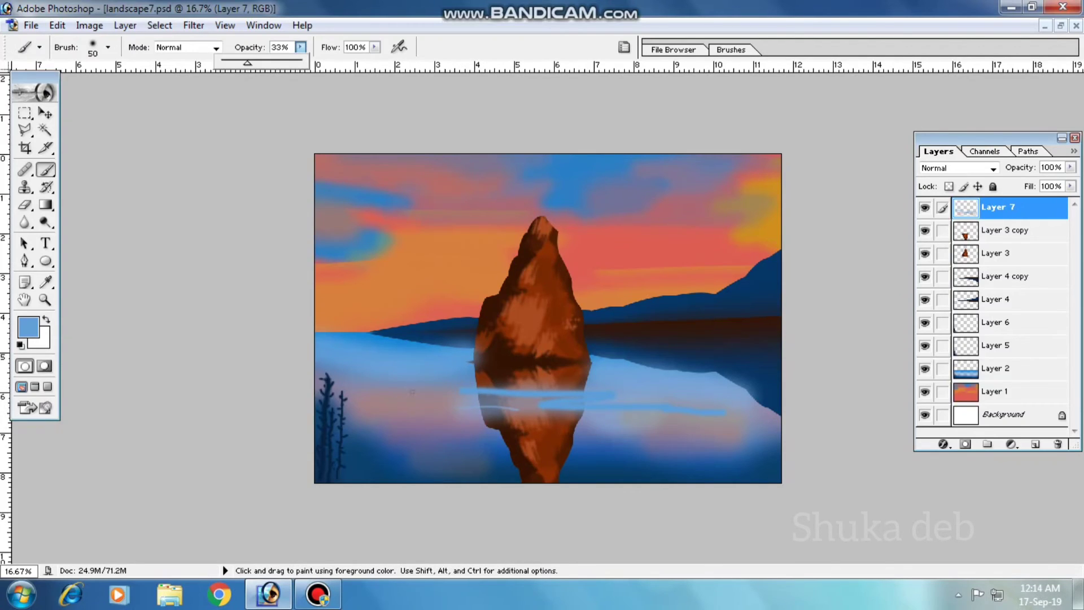
key(Return)
alt+click(498, 241)
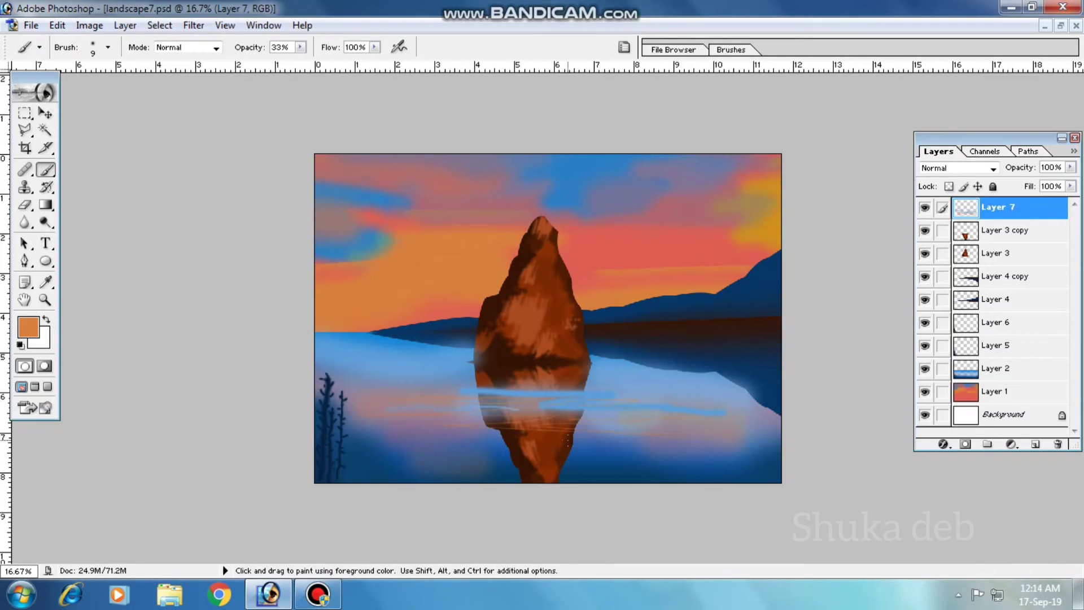
click(29, 326)
- Set near-black as paint colour and paint birds in the upper-right sky on a new layer
click(181, 368)
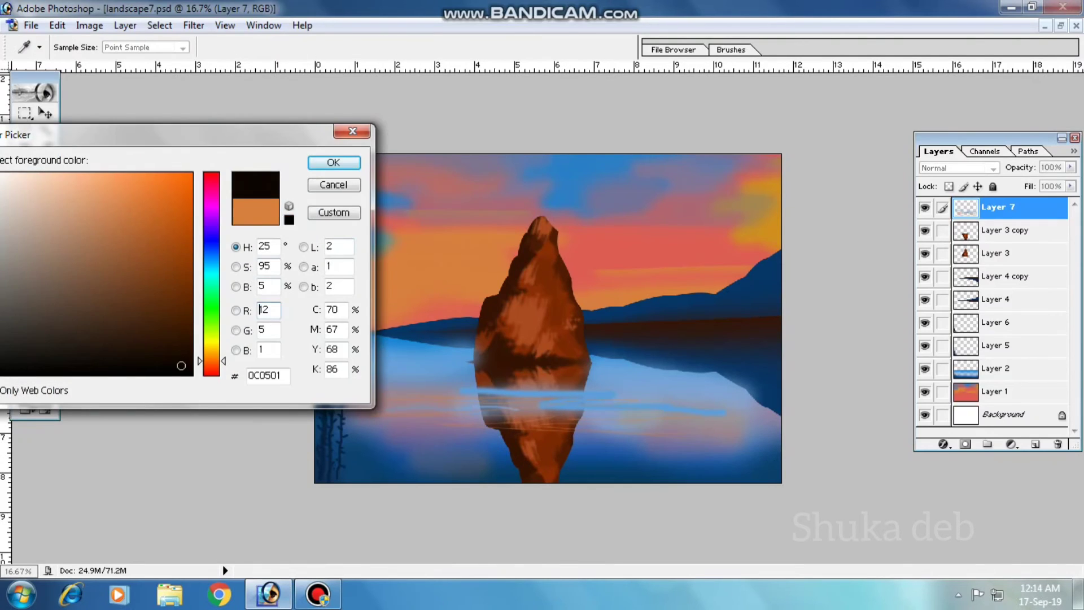
click(354, 170)
click(1035, 444)
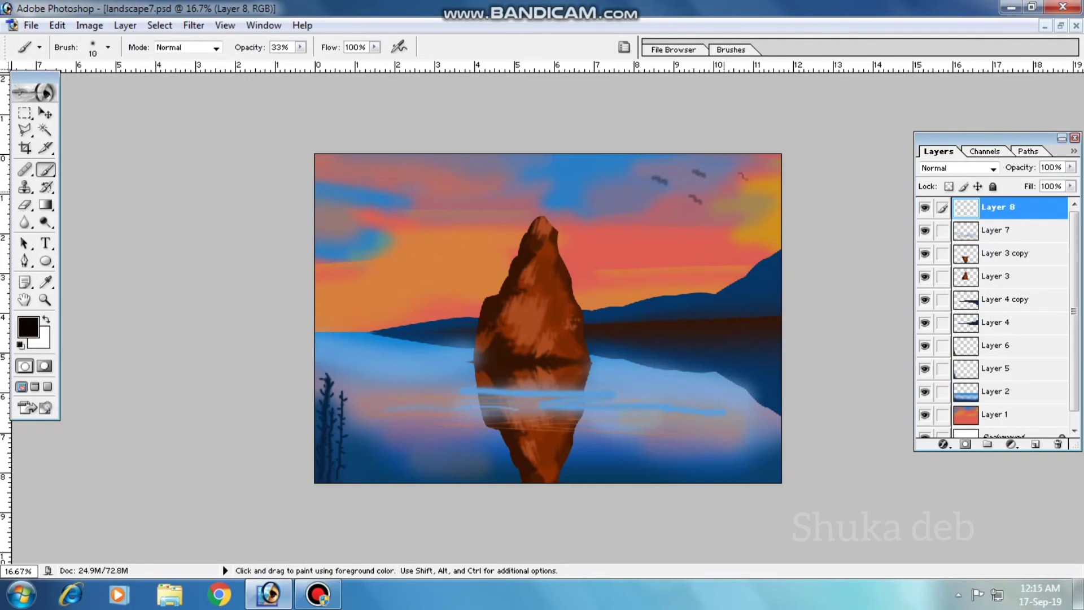
key(ctrl+z)
- Add Layer 9 and choose the 35 px soft brush
click(1035, 444)
click(108, 47)
click(93, 184)
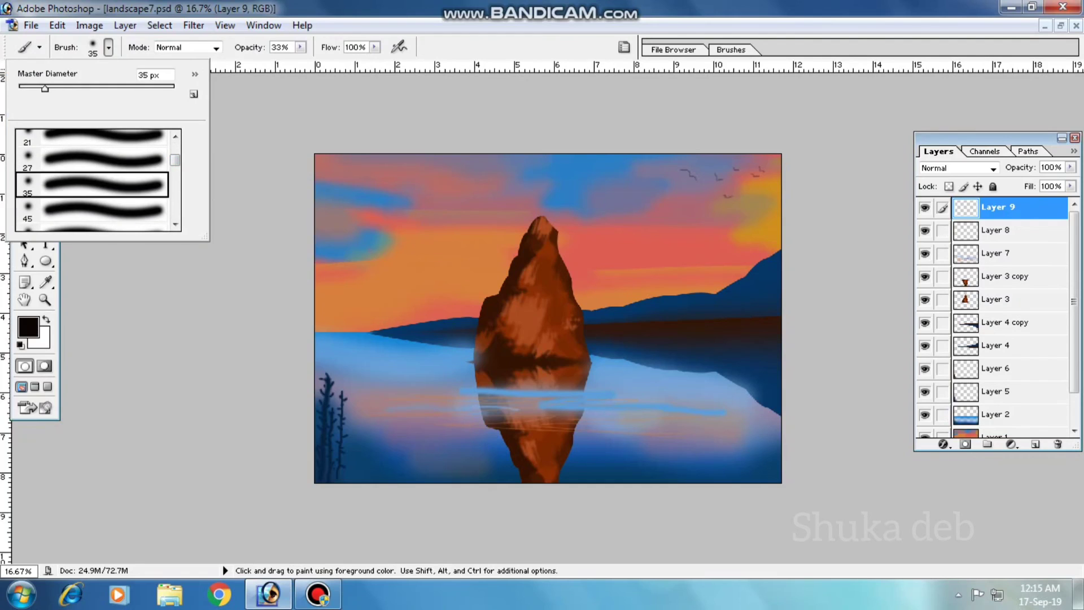
- Raise brush opacity to 100% and set the paint colour to bright red F60C27
drag(301, 47, 354, 62)
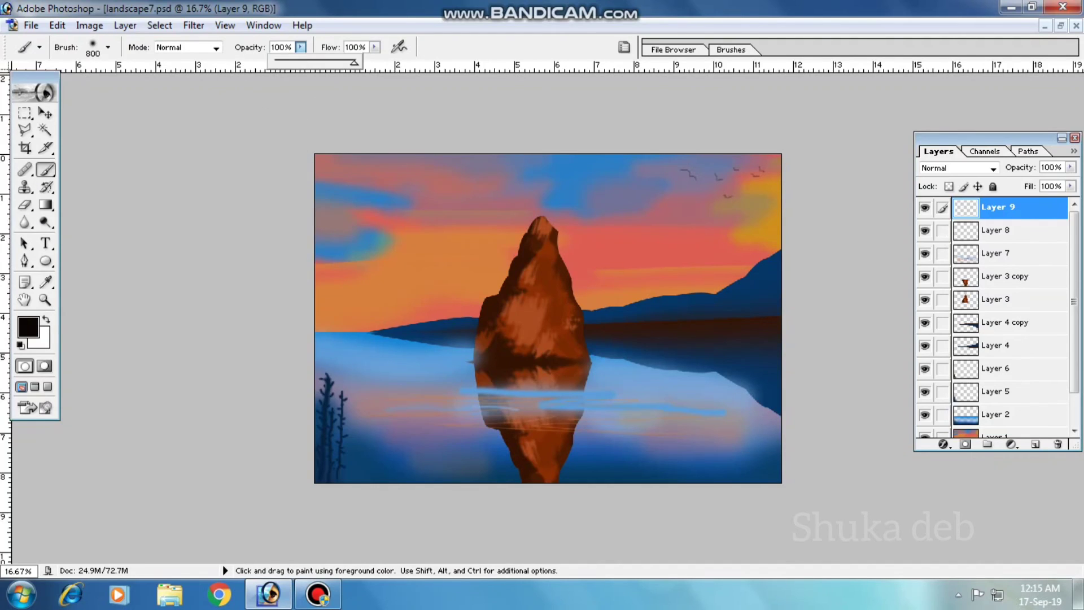
click(28, 327)
click(182, 180)
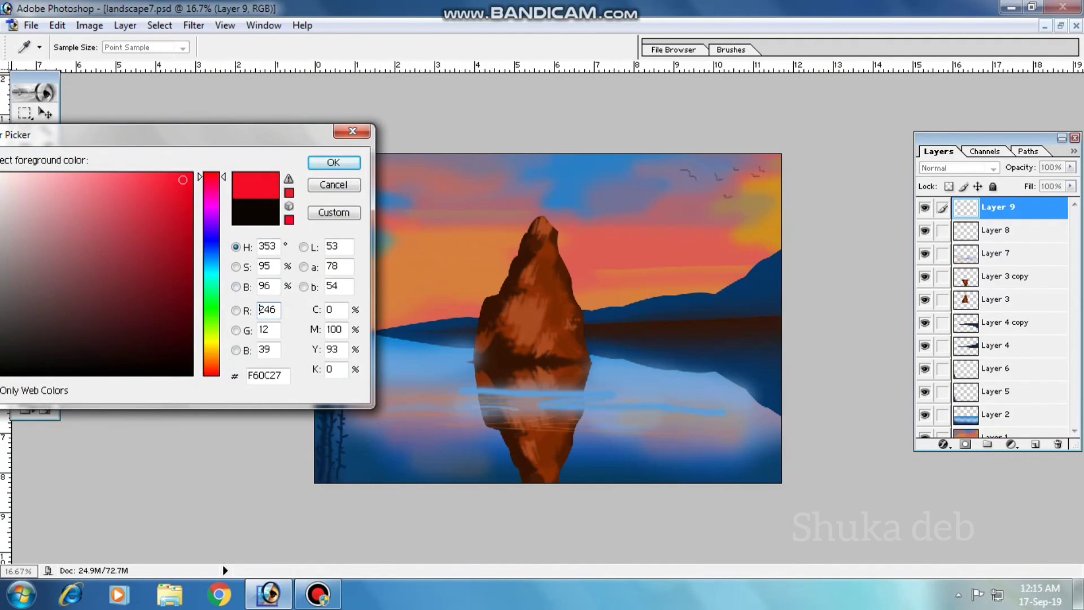
click(333, 162)
- Try red dots at brush sizes 300 and 1500, then paint a 900-size red glow at the rock's peak
click(351, 230)
key(ctrl+z)
key(bracketleft)
key(bracketleft)
key(bracketleft)
click(368, 248)
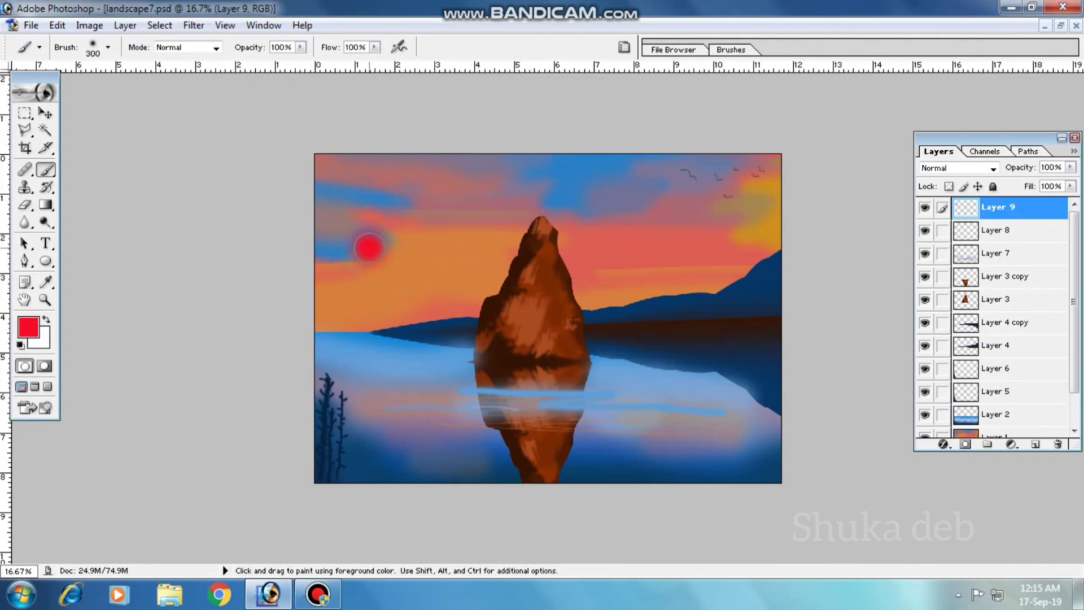
key(ctrl+z)
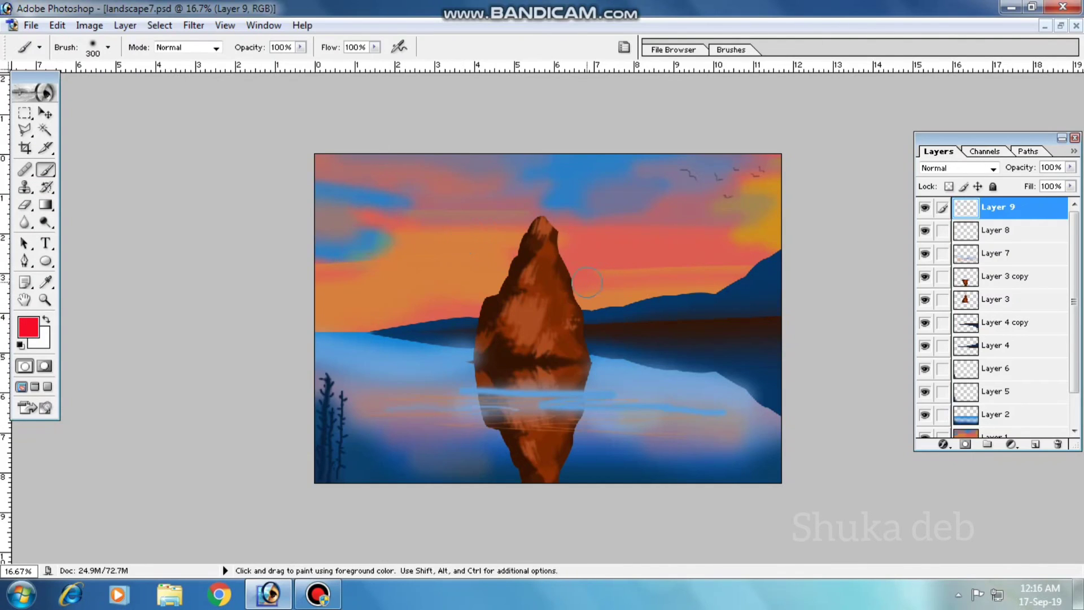
key(bracketright)
key(bracketright)
key(bracketright)
click(547, 283)
key(ctrl+z)
key(bracketleft)
key(bracketleft)
key(bracketleft)
click(541, 263)
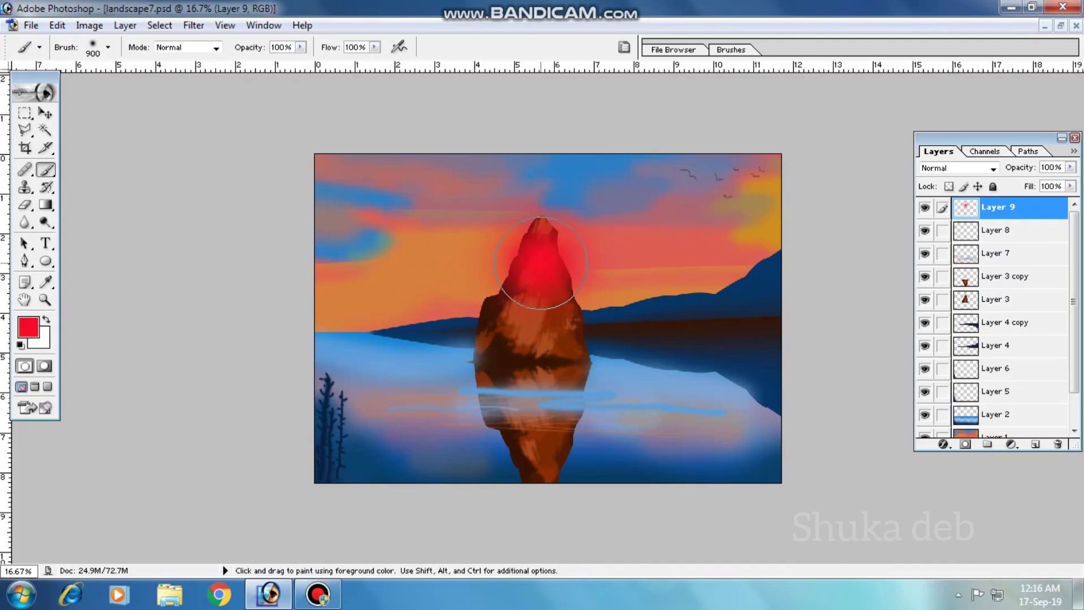
- Try sending the glow layer below the rock layers, undo the reorder and glow, then select Layer 4
key(ctrl+bracketleft)
key(ctrl+bracketleft)
key(ctrl+bracketleft)
key(ctrl+bracketleft)
key(v)
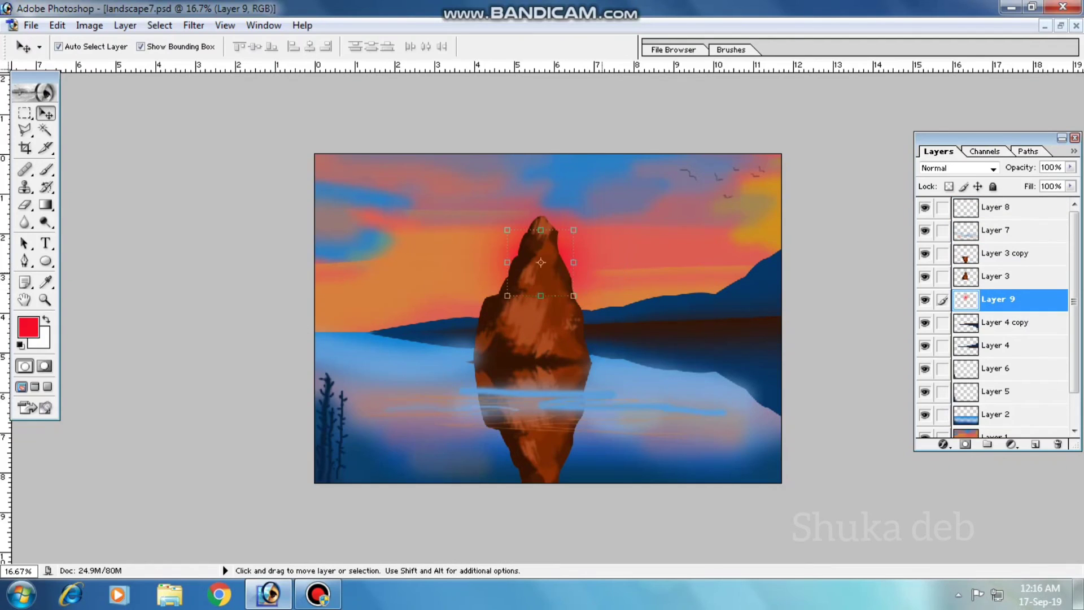
key(alt+shift+bracketleft)
key(ctrl+alt+z)
key(ctrl+alt+z)
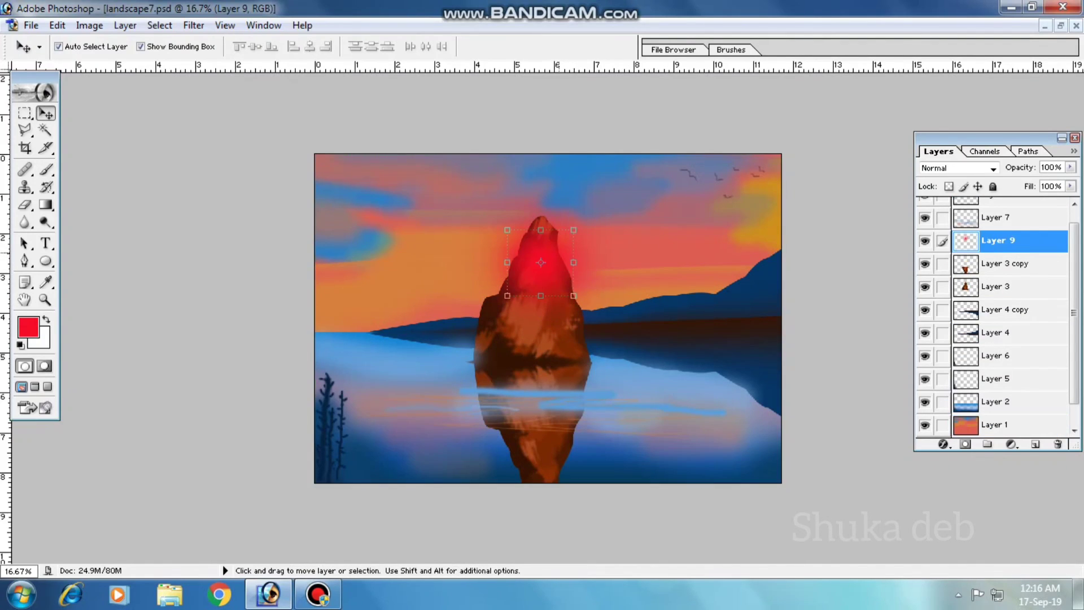
key(ctrl+alt+z)
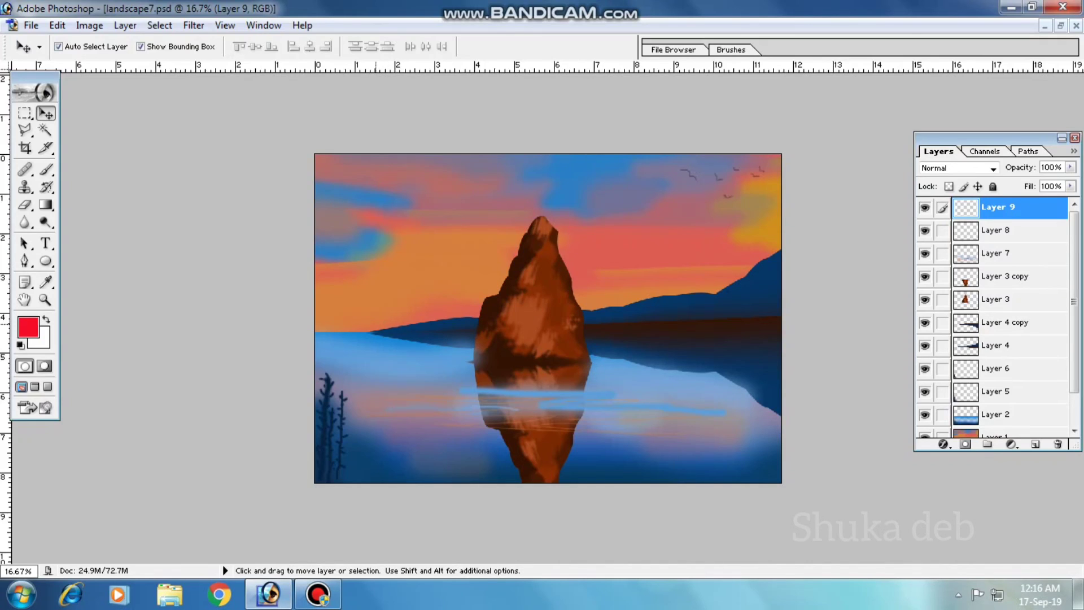
key(alt+bracketleft)
key(alt+bracketleft)
key(alt+bracketleft)
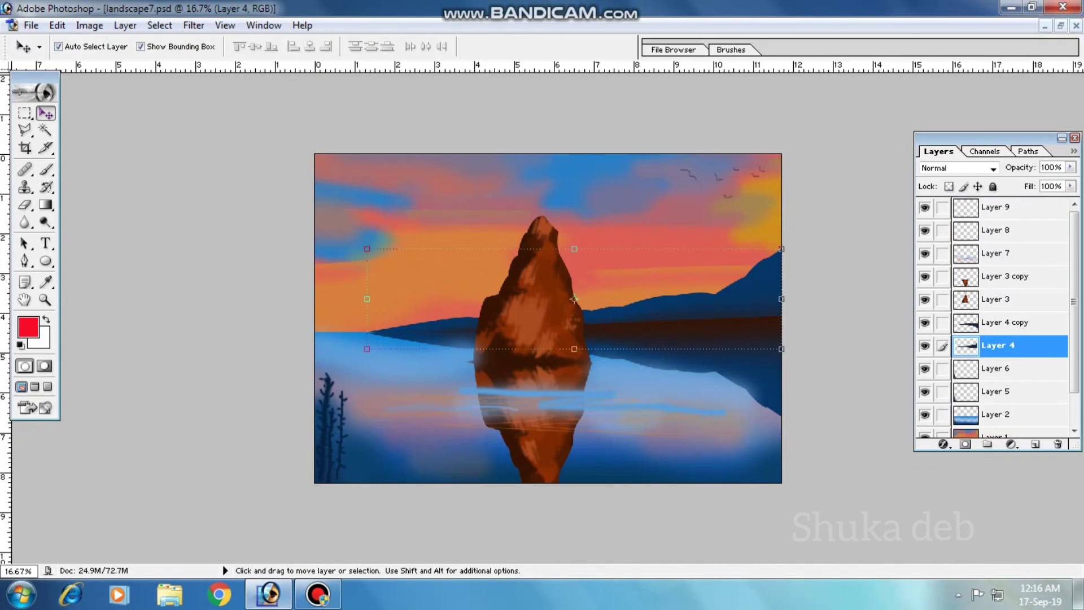
- Choose a grass brush preset and paint pale grass blades along the bottom of the water
key(b)
click(108, 47)
scroll(102, 181, down, 2)
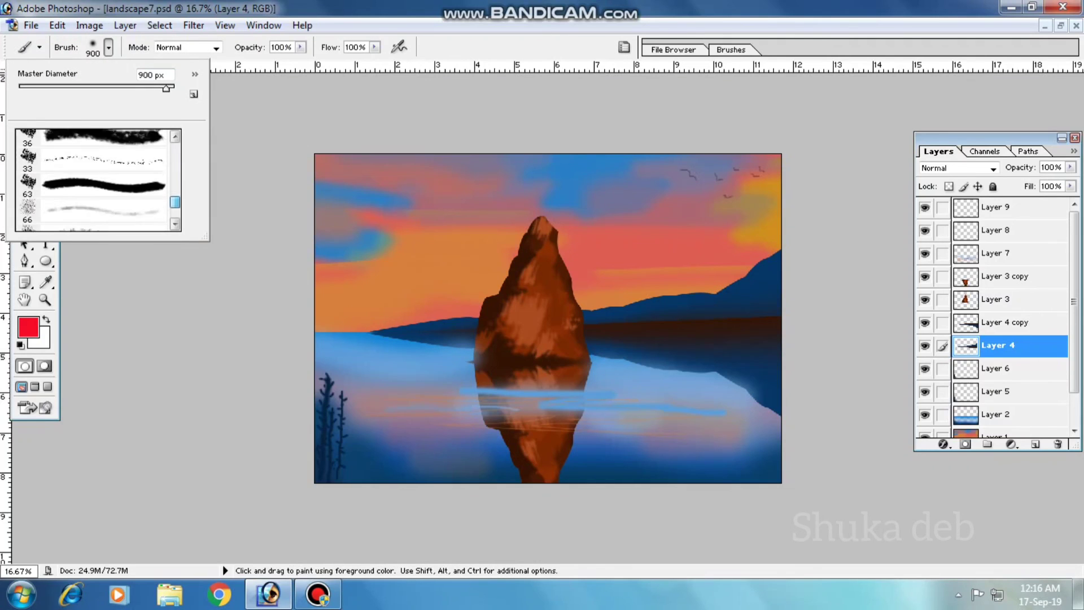
scroll(101, 180, down, 2)
scroll(102, 180, down, 2)
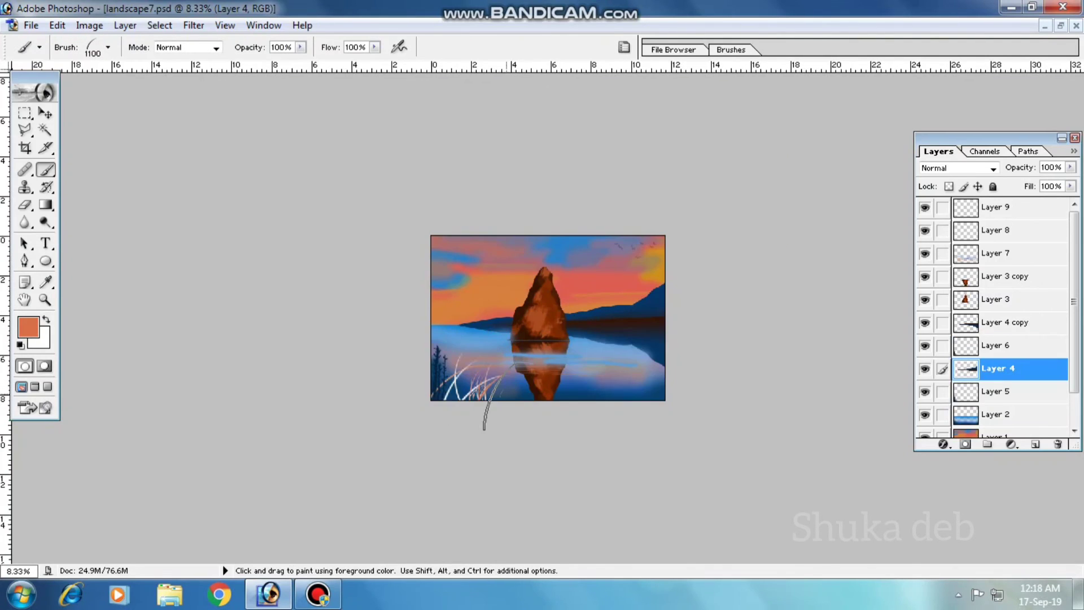
key(ctrl+z)
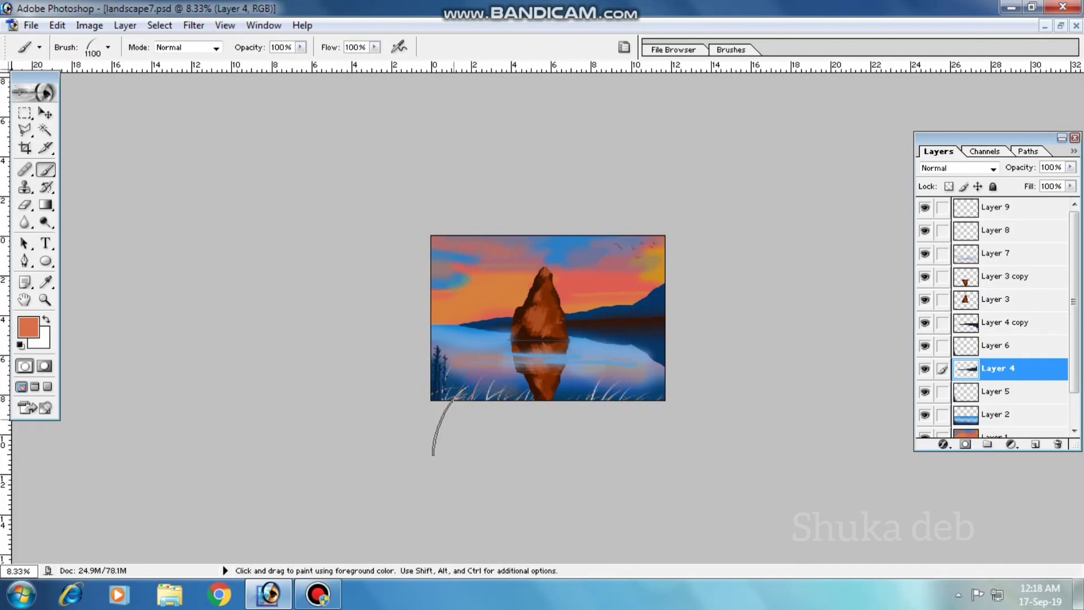
key(ctrl+z)
- Shift Layer 4 up and back down, then add empty Layer 10 above Layer 3 copy
key(ctrl+bracketright)
key(ctrl+bracketright)
key(ctrl+bracketright)
key(ctrl+bracketright)
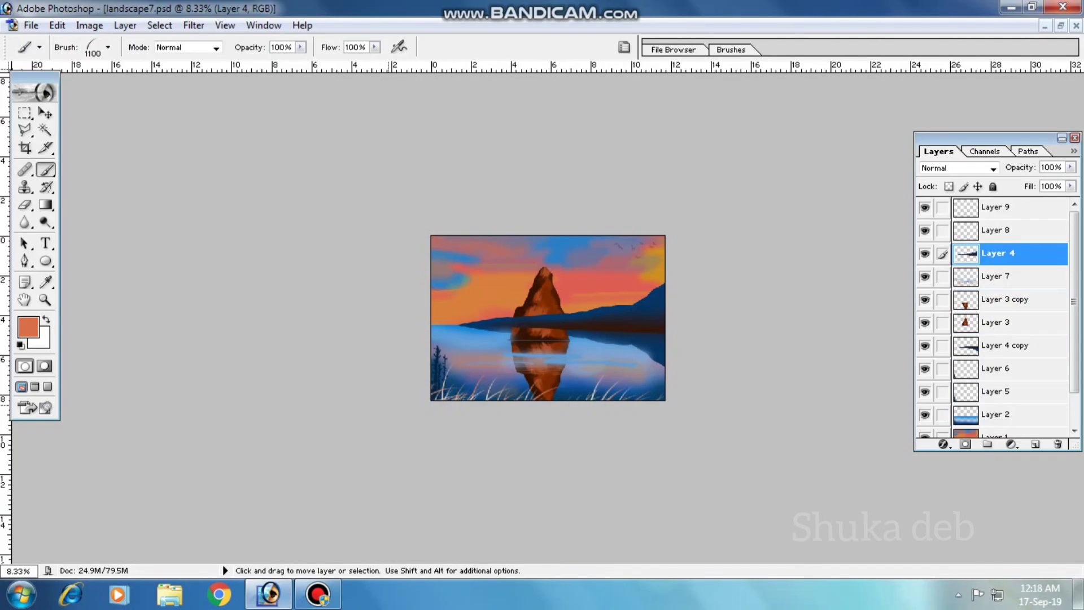
key(ctrl+bracketleft)
key(ctrl+bracketleft)
key(ctrl+bracketleft)
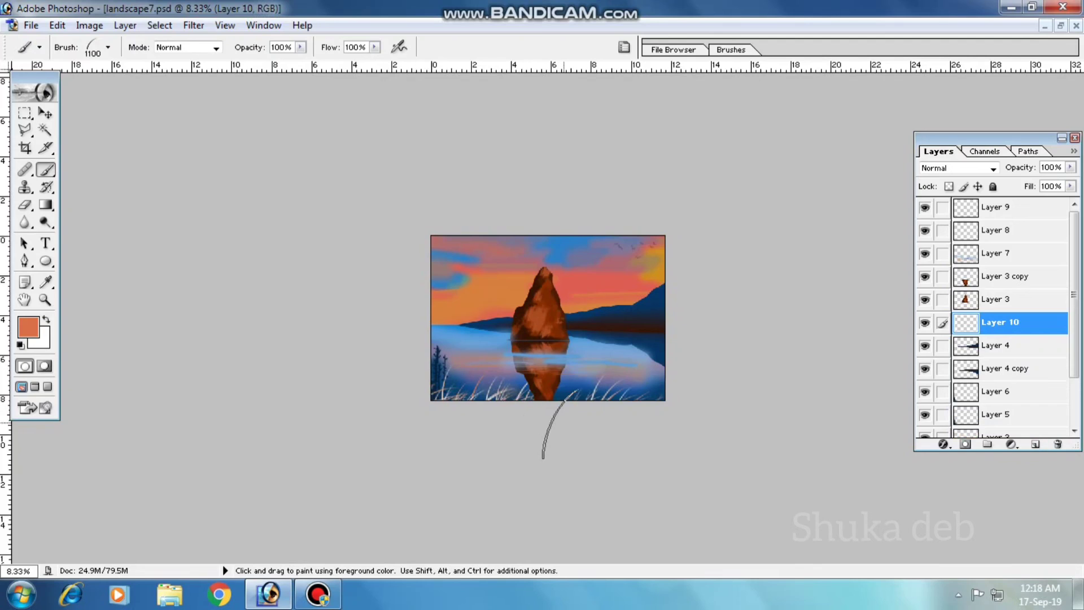
key(ctrl+shift+alt+n)
key(ctrl+bracketright)
key(ctrl+bracketright)
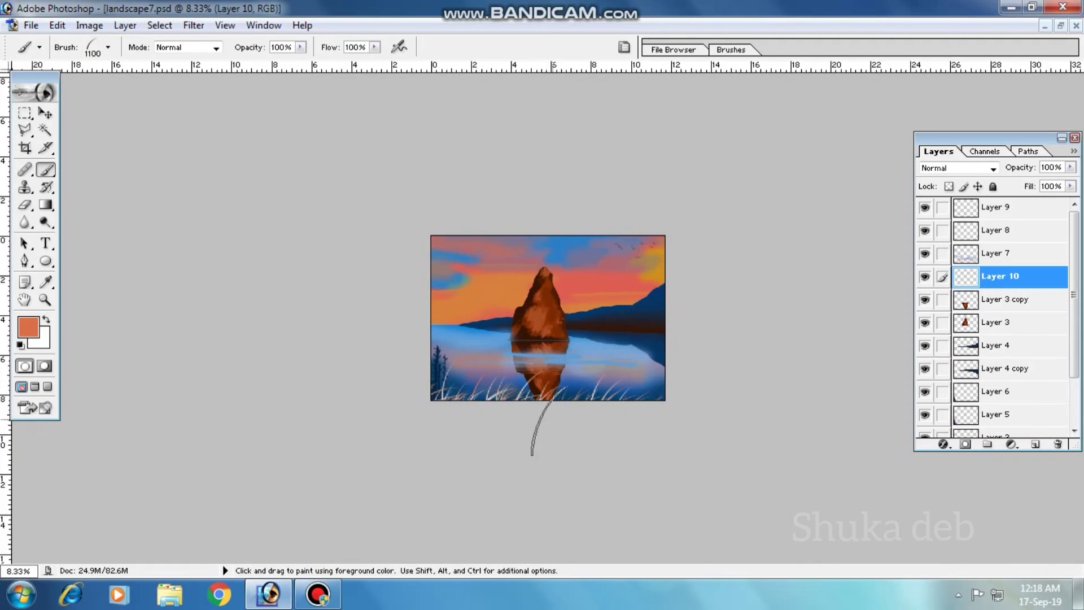